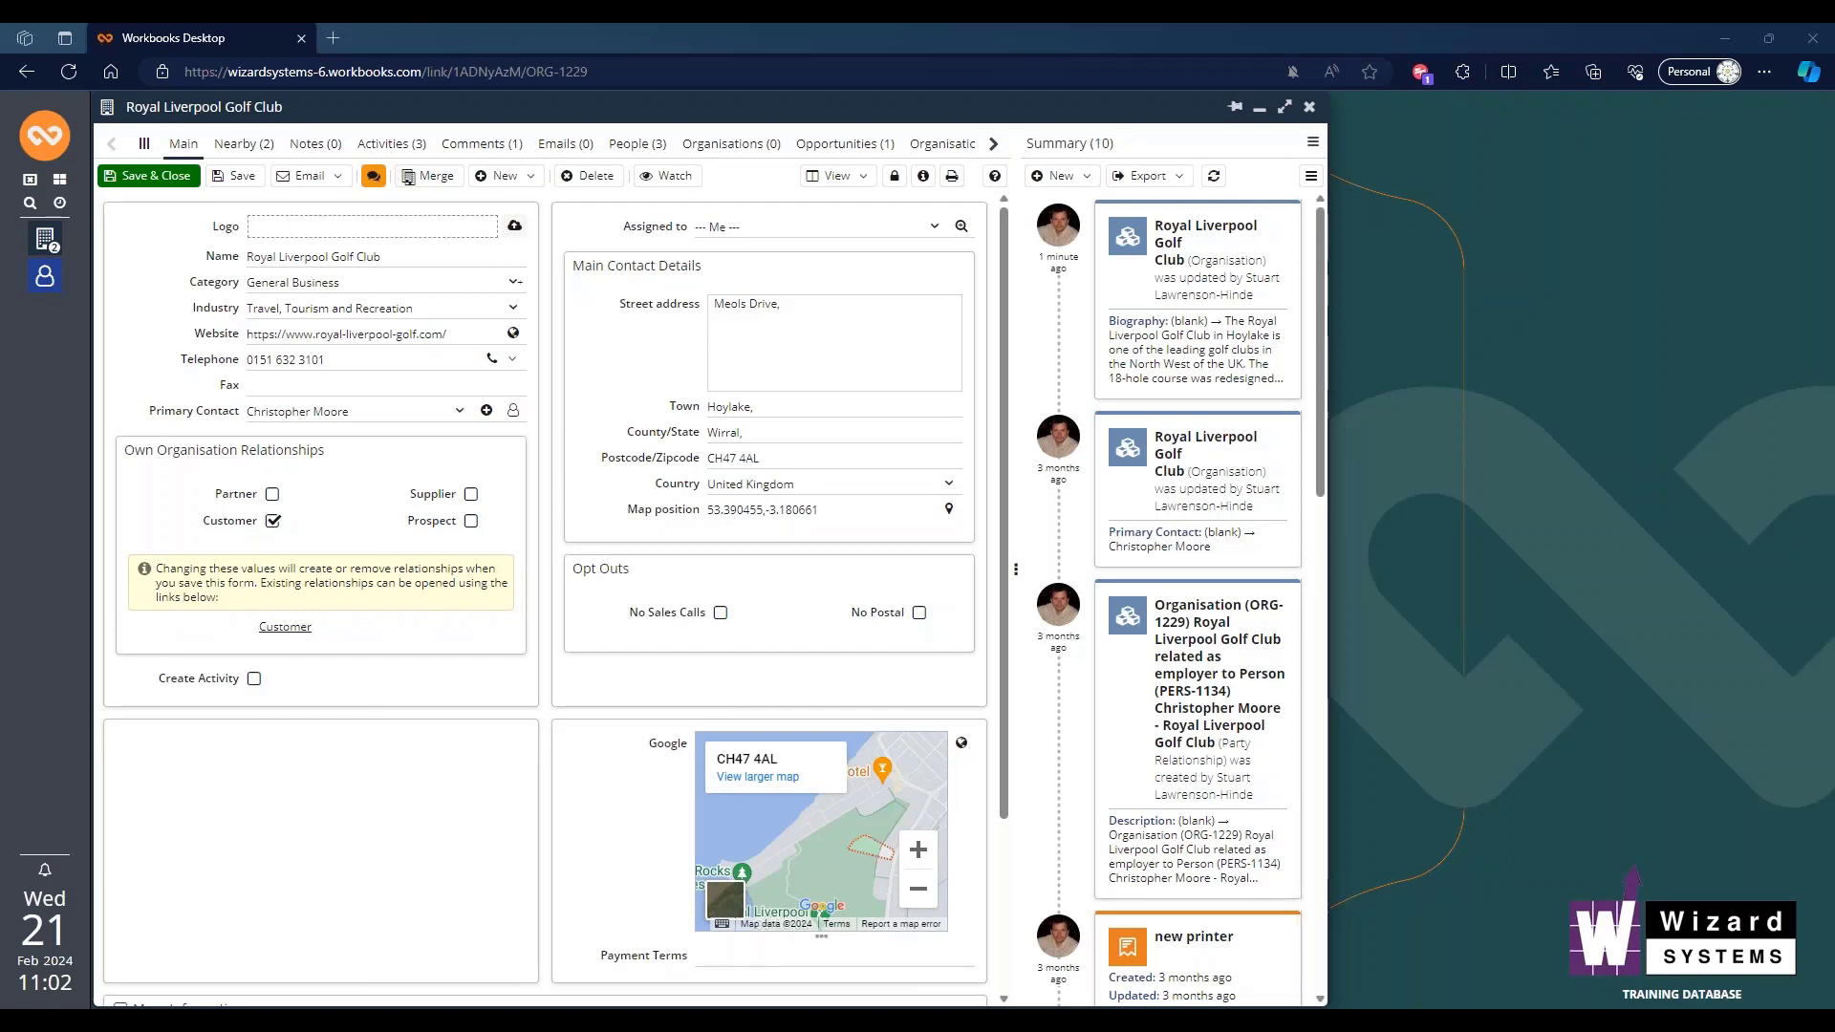
Open the golf professional's person record and show the organisations related to that person
left_click(47, 285)
left_click(46, 285)
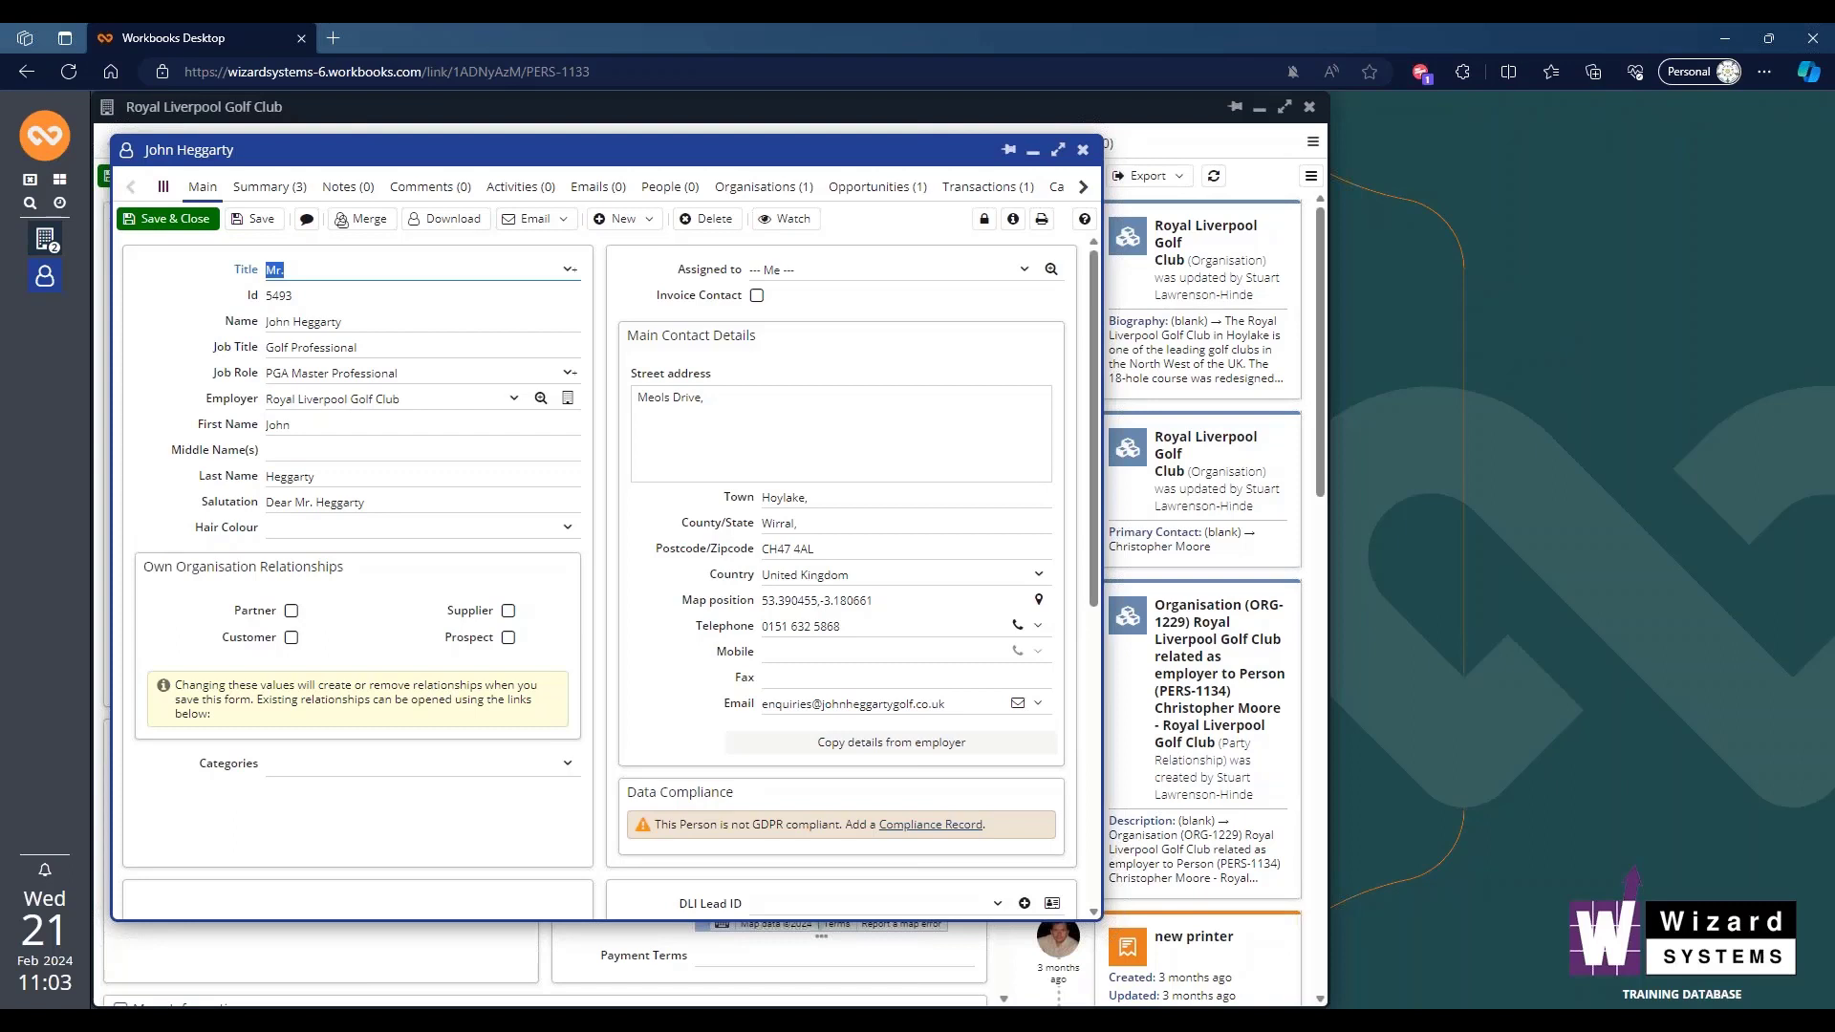
left_click(758, 188)
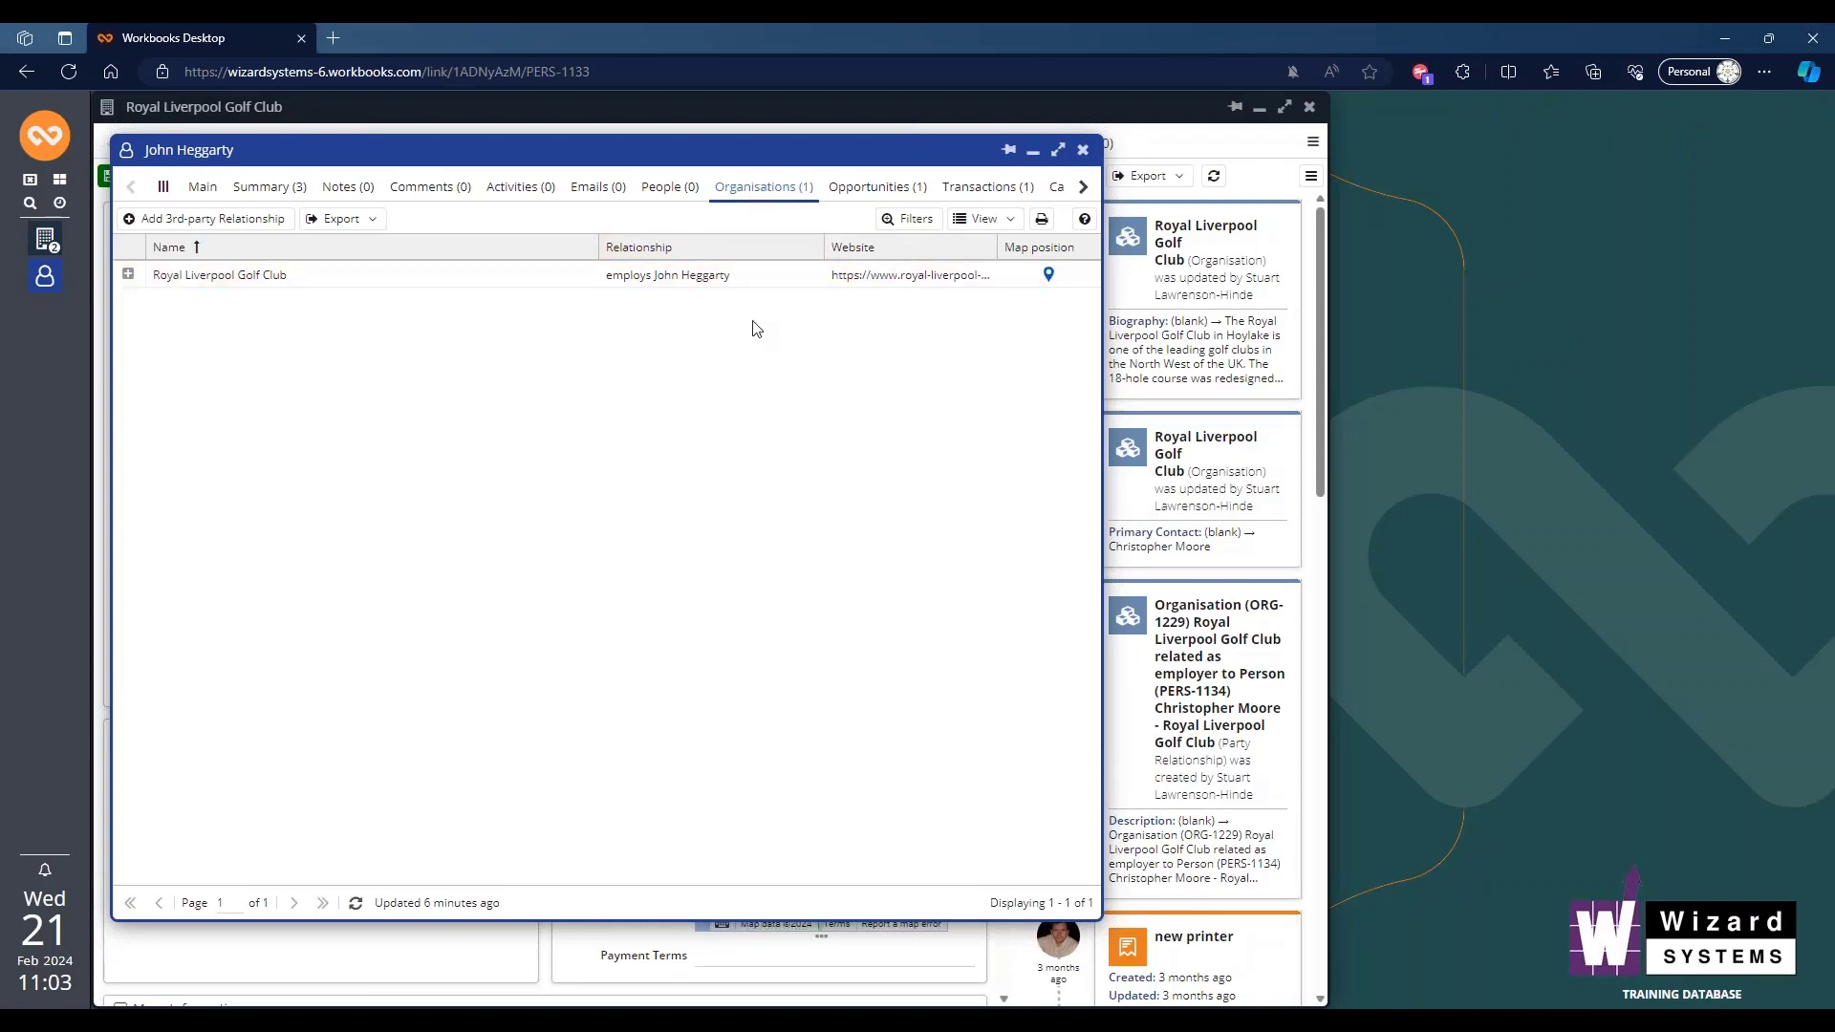
Review the relationship types offered for a new third-party relationship, closing the form without adding one
left_click(212, 219)
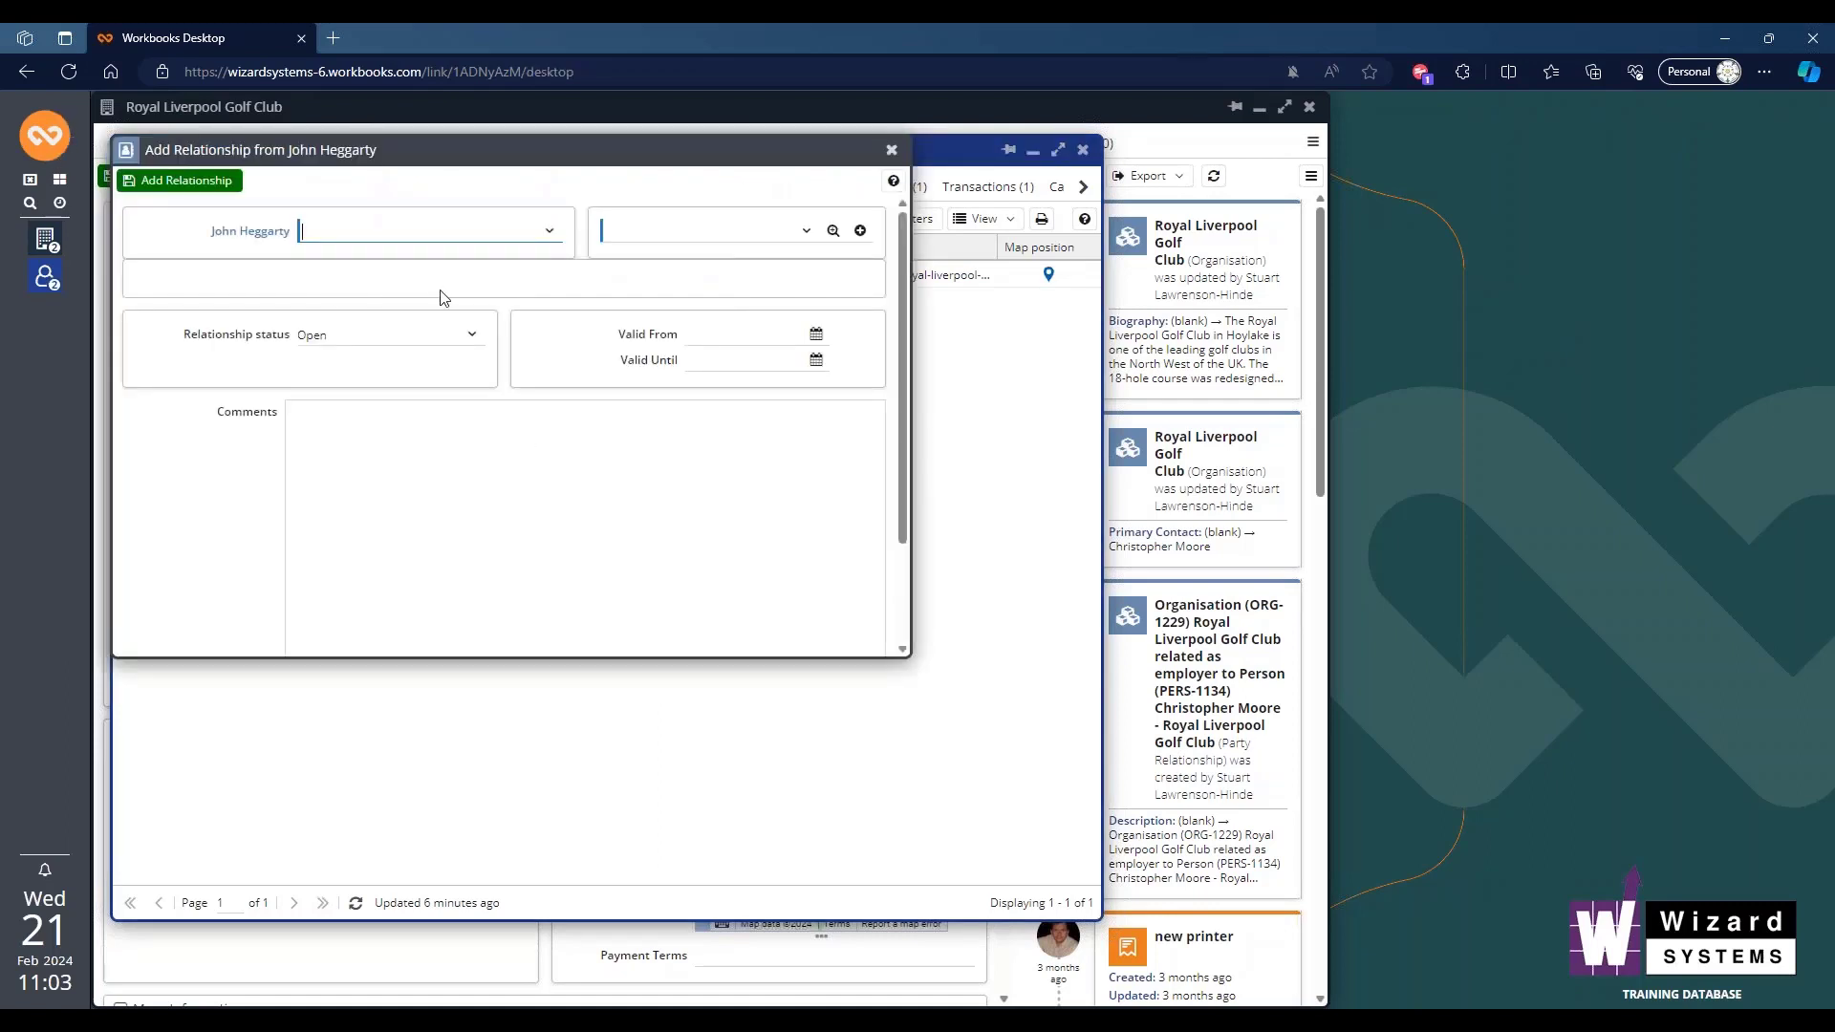
left_click(549, 234)
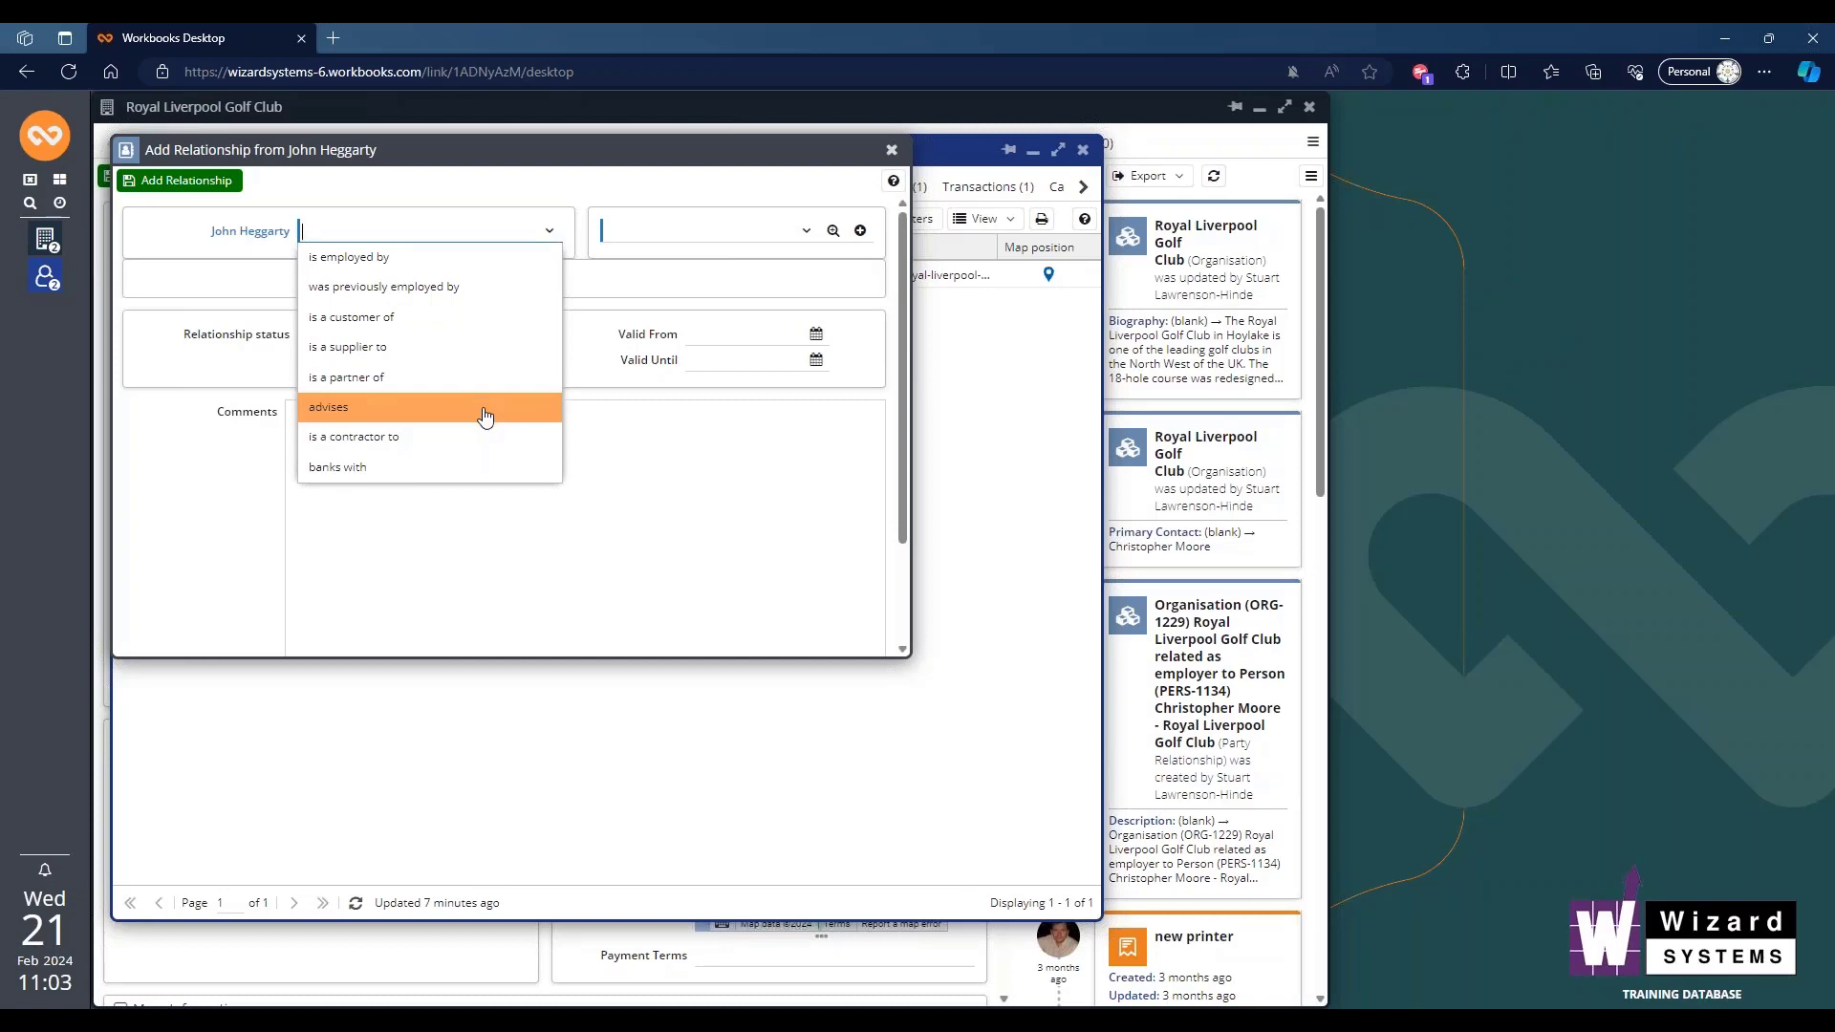
left_click(565, 503)
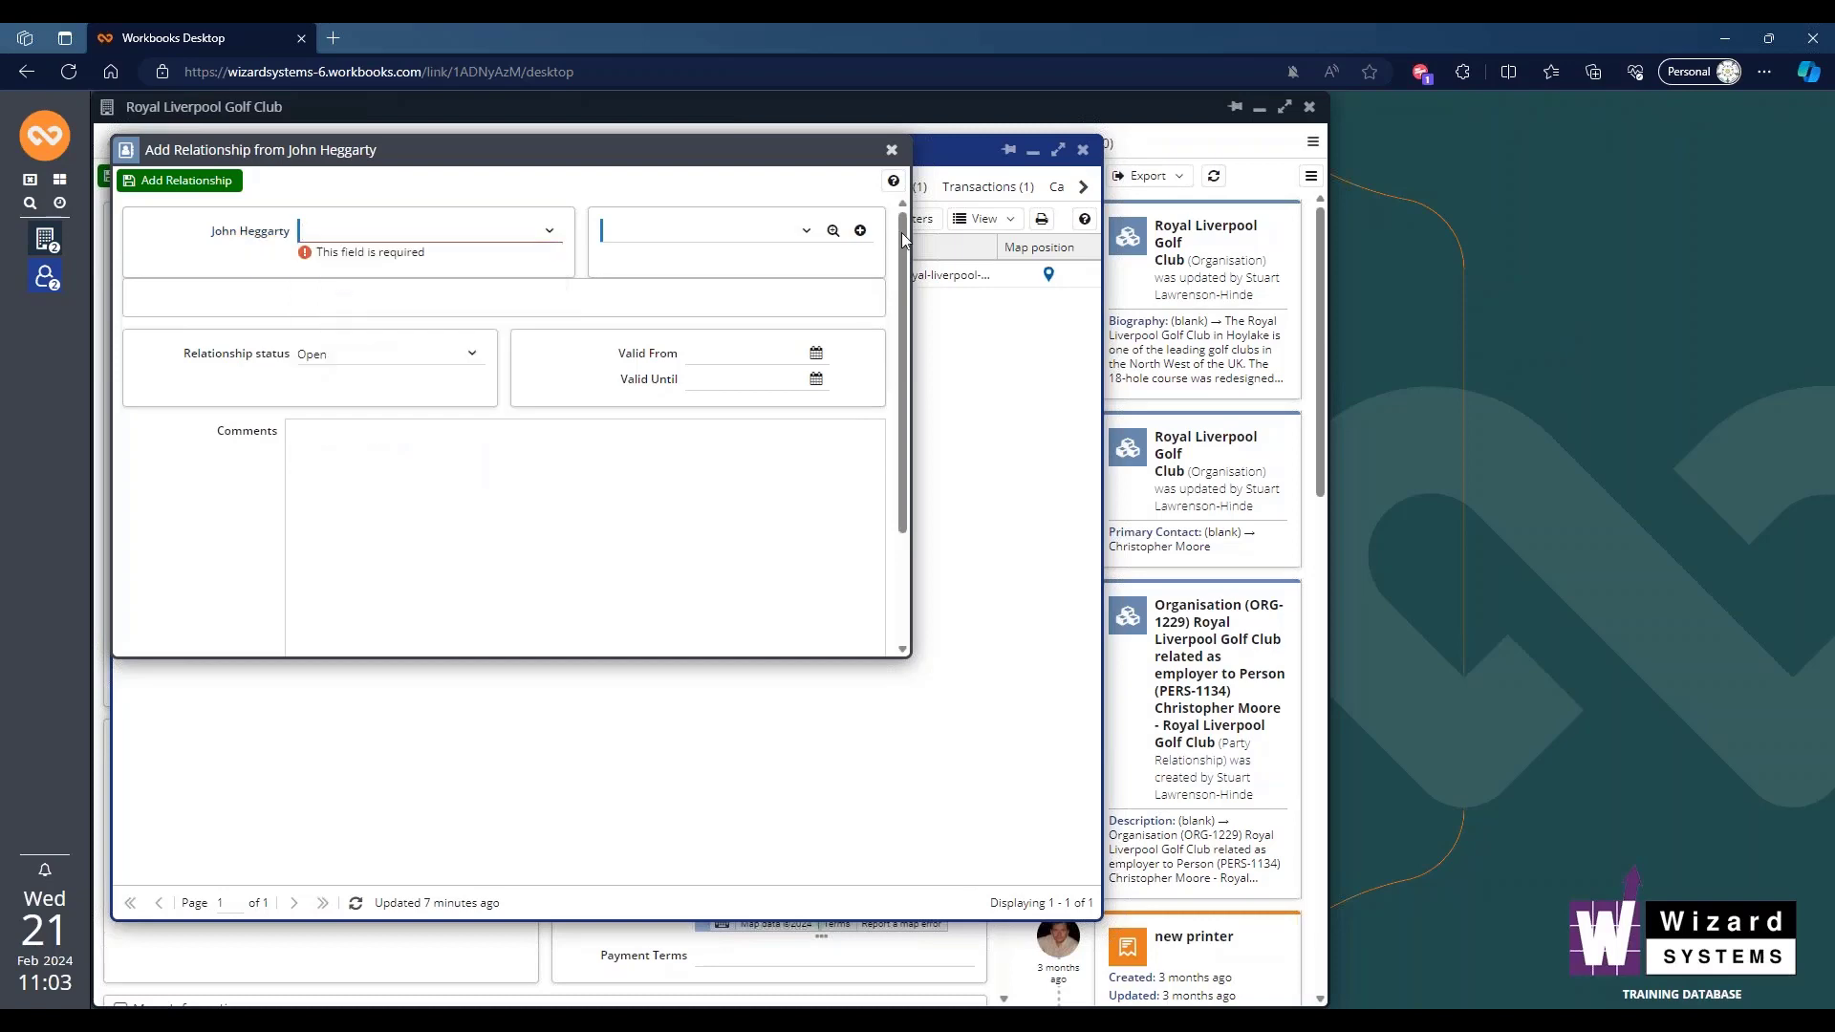
left_click(892, 151)
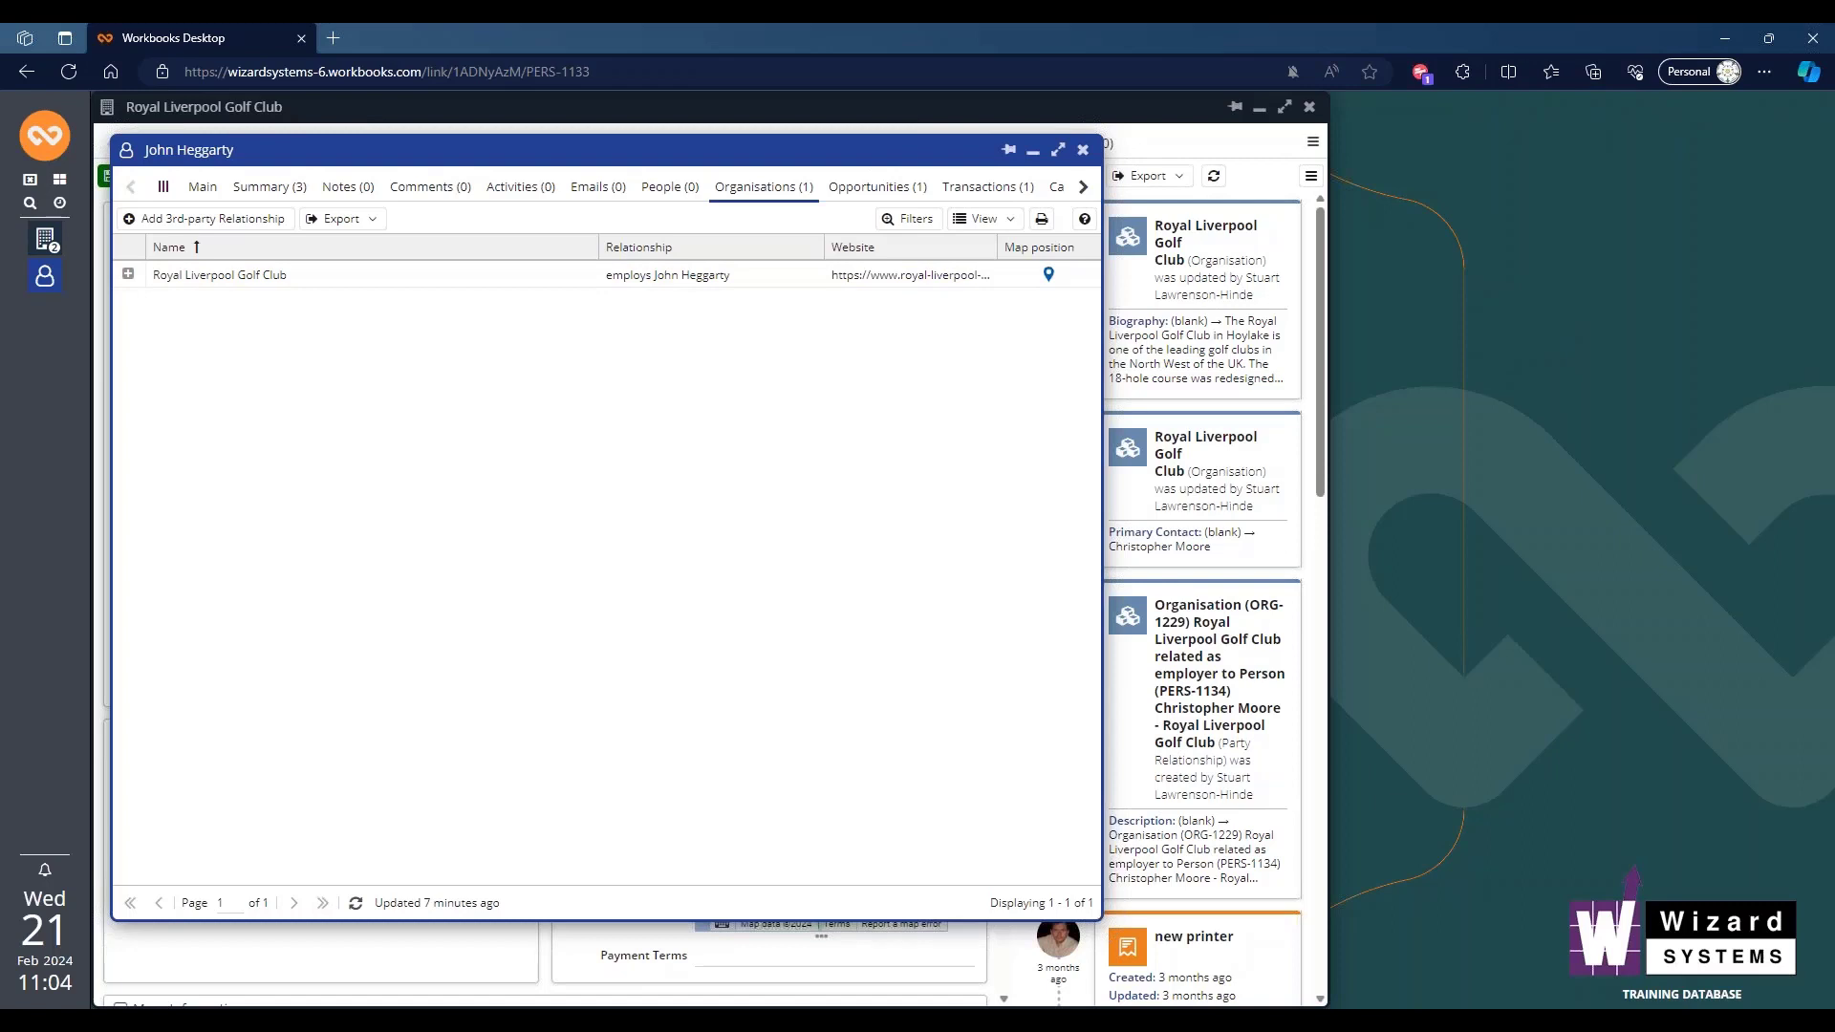
Open the Party Relationships record type in the customisation settings and show its relationship types
left_click(47, 137)
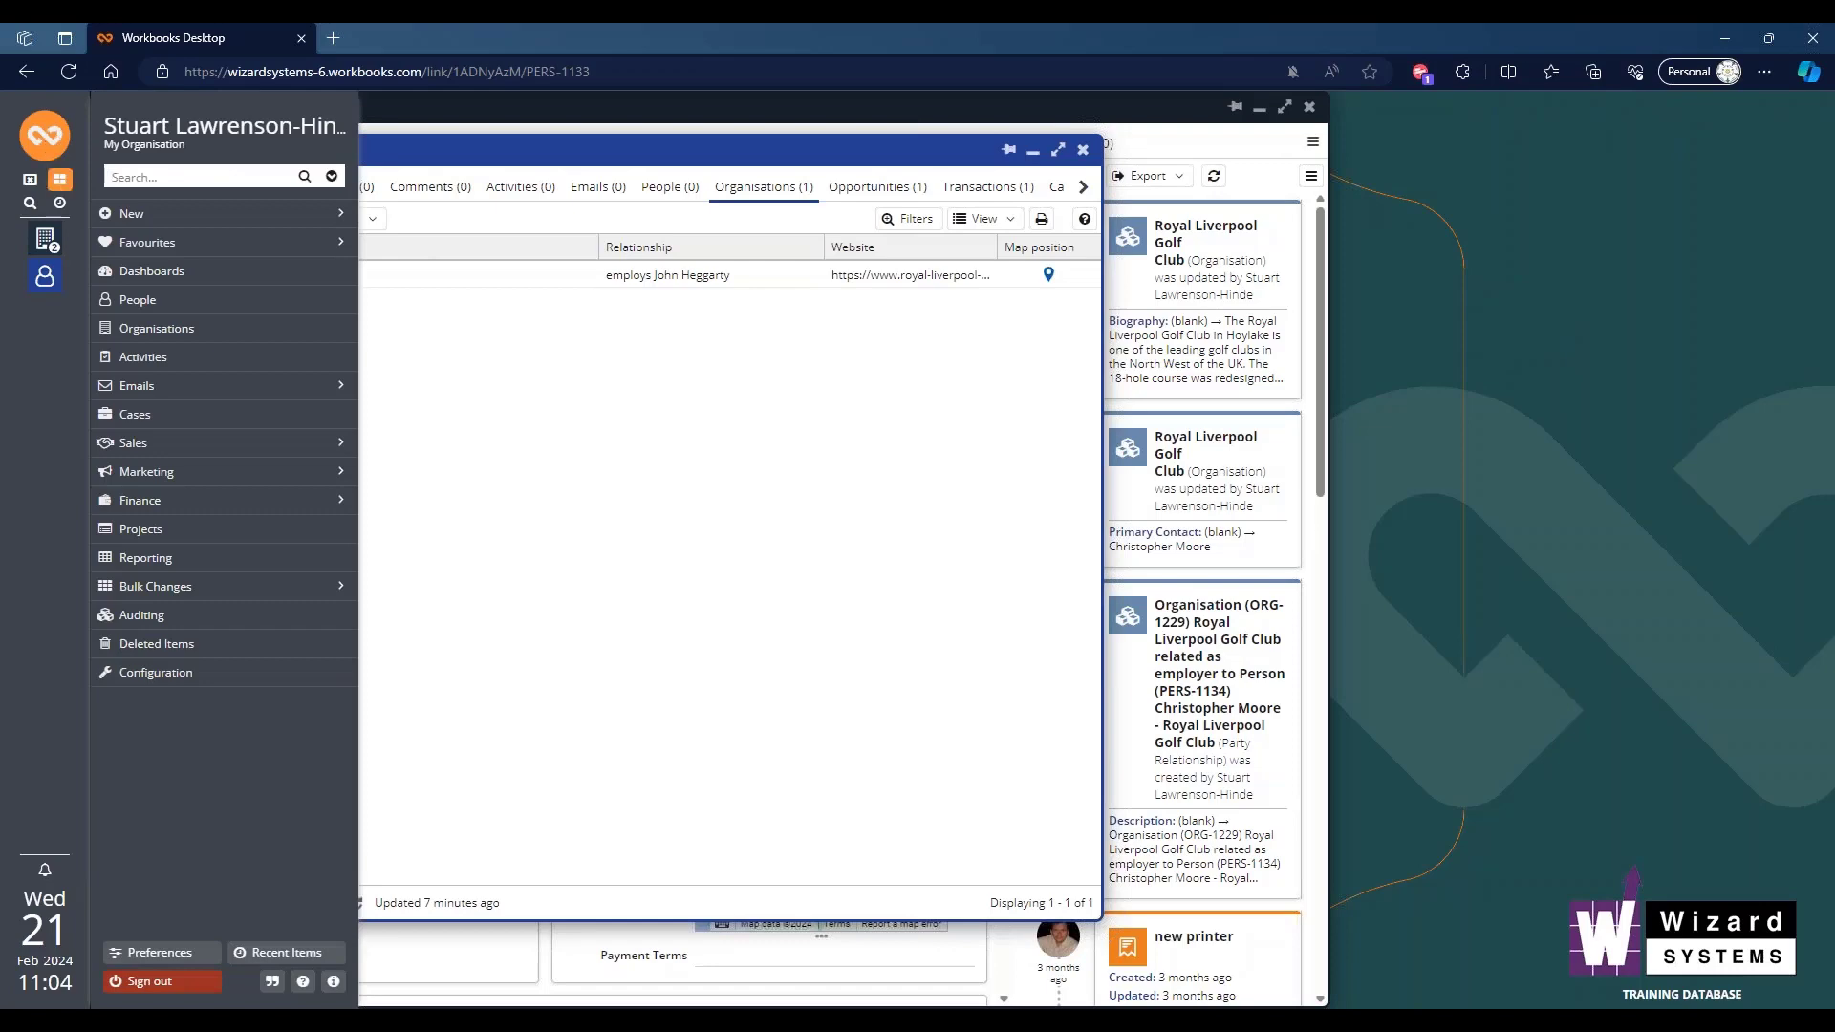
left_click(158, 683)
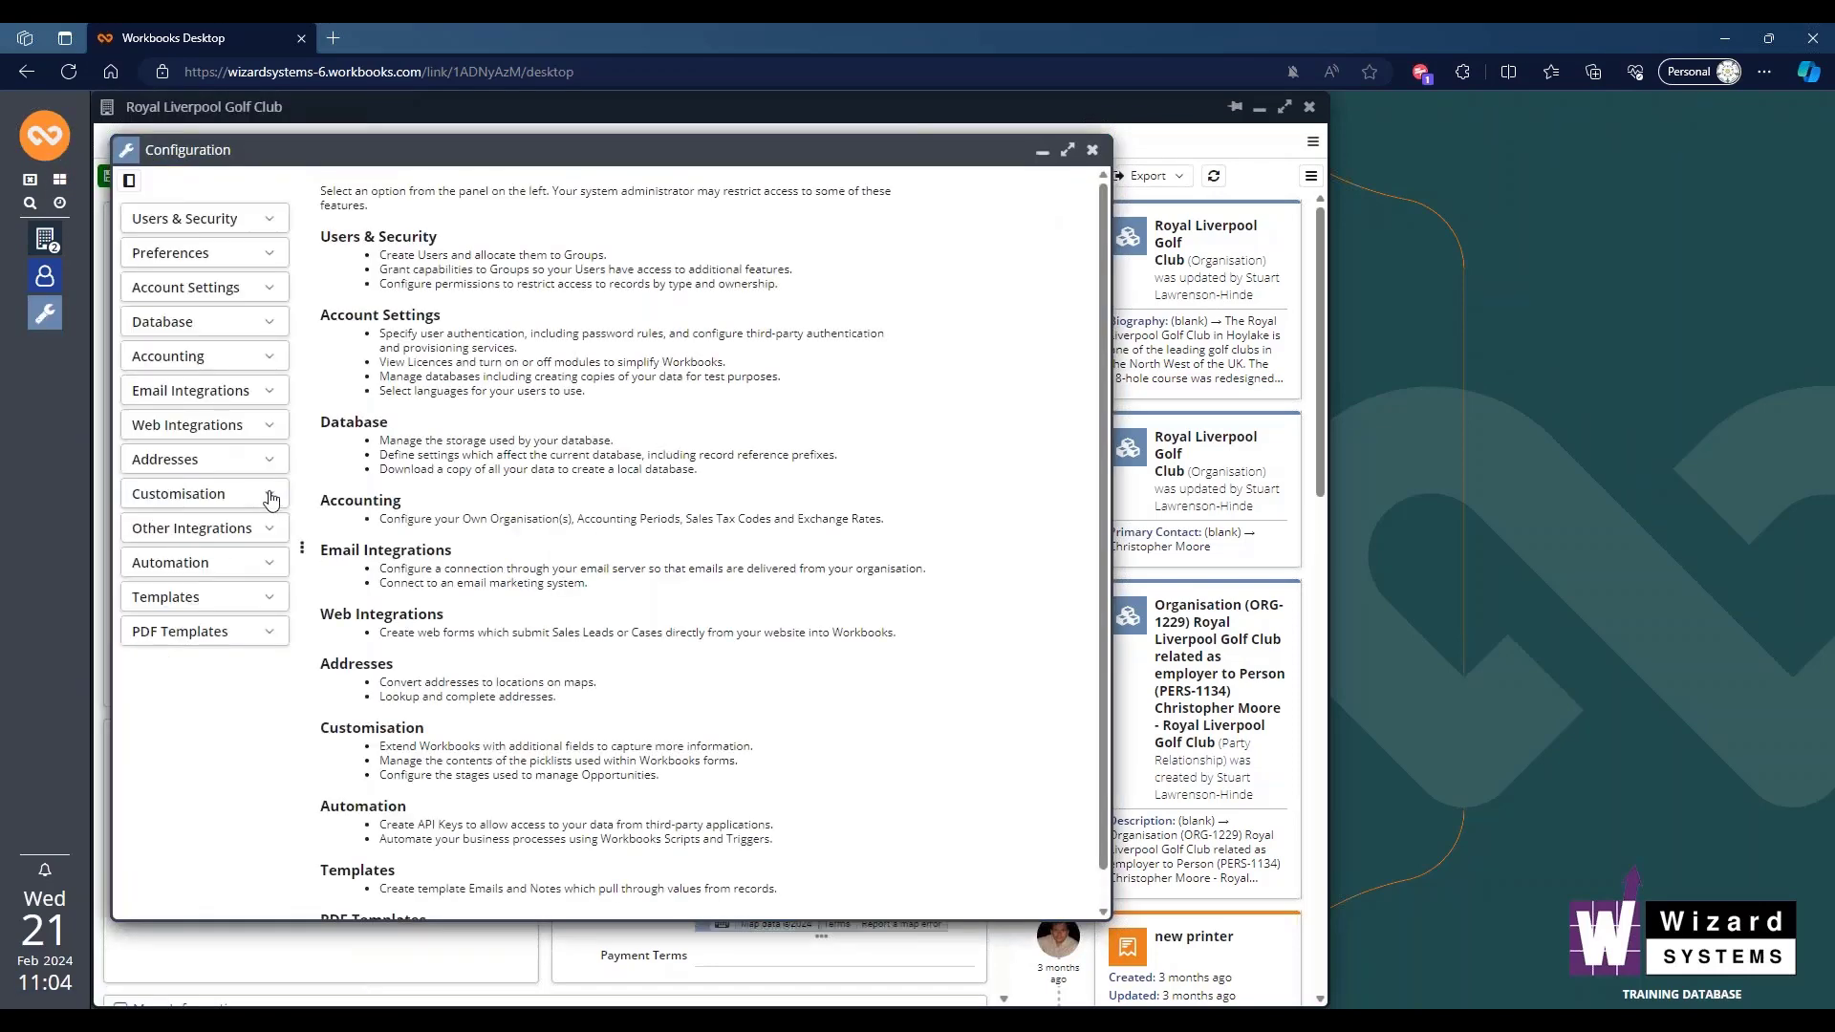
left_click(273, 498)
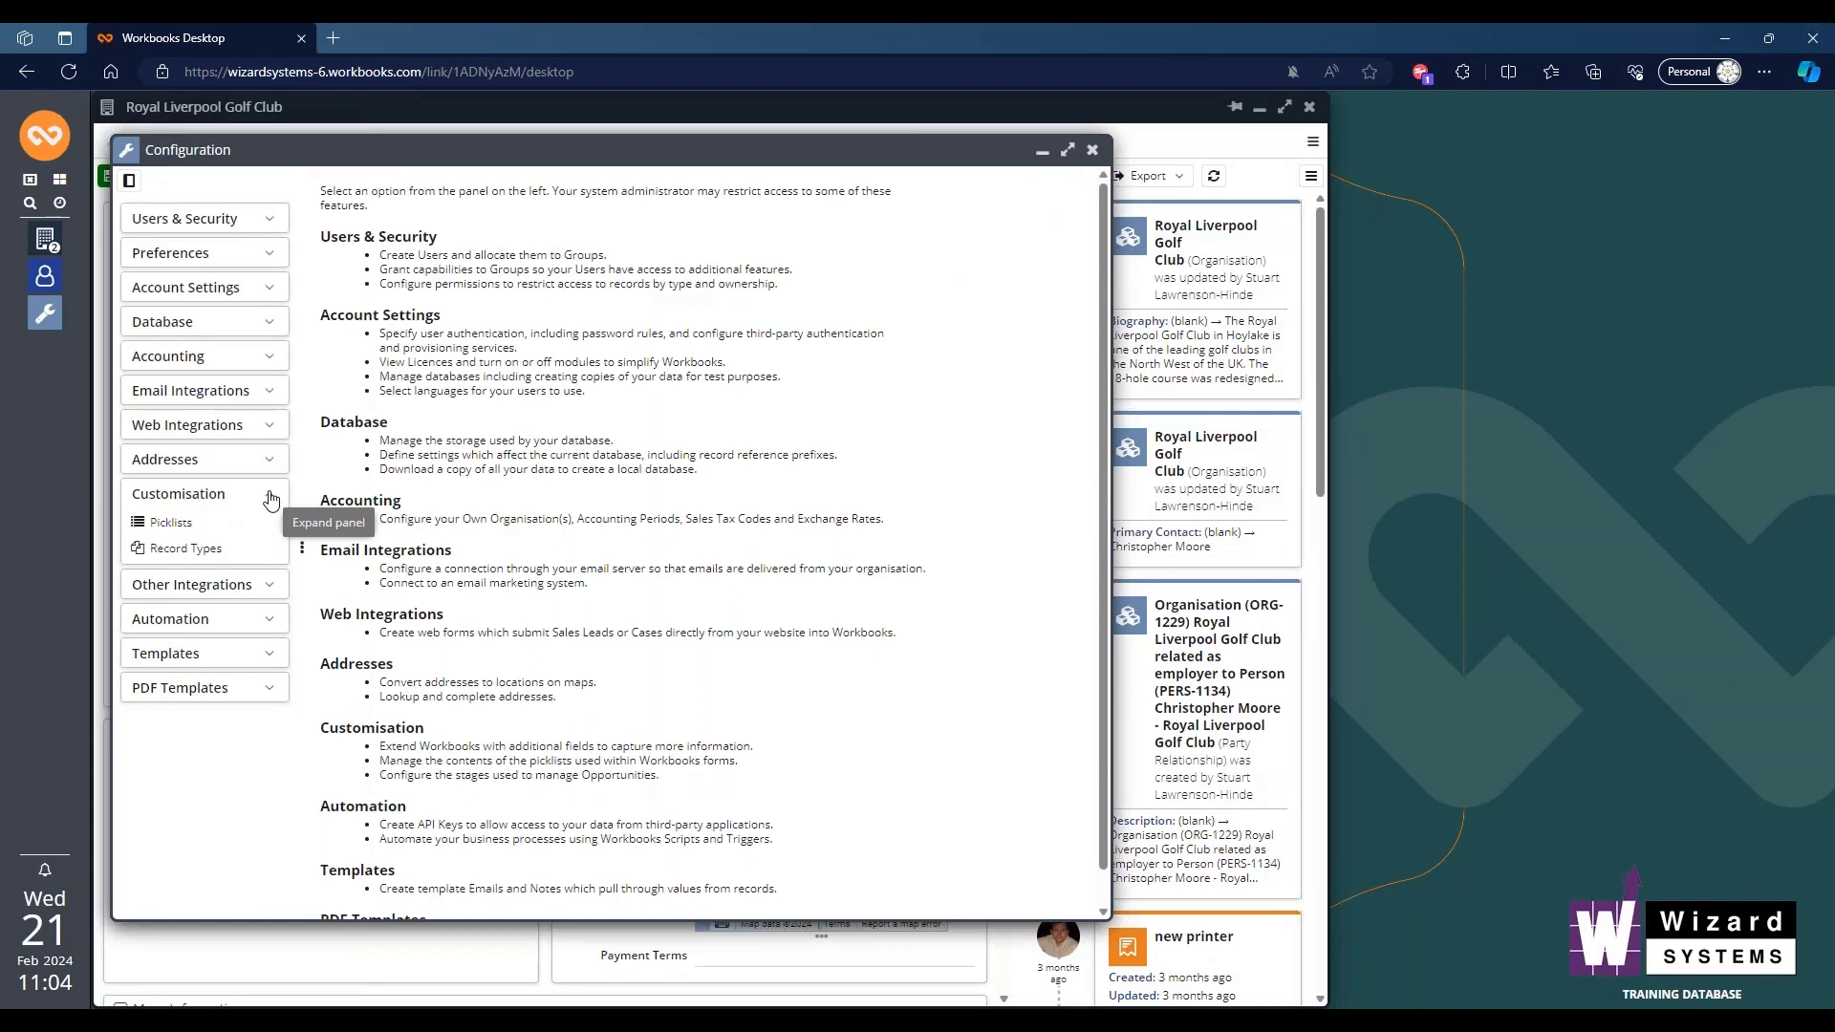
left_click(200, 559)
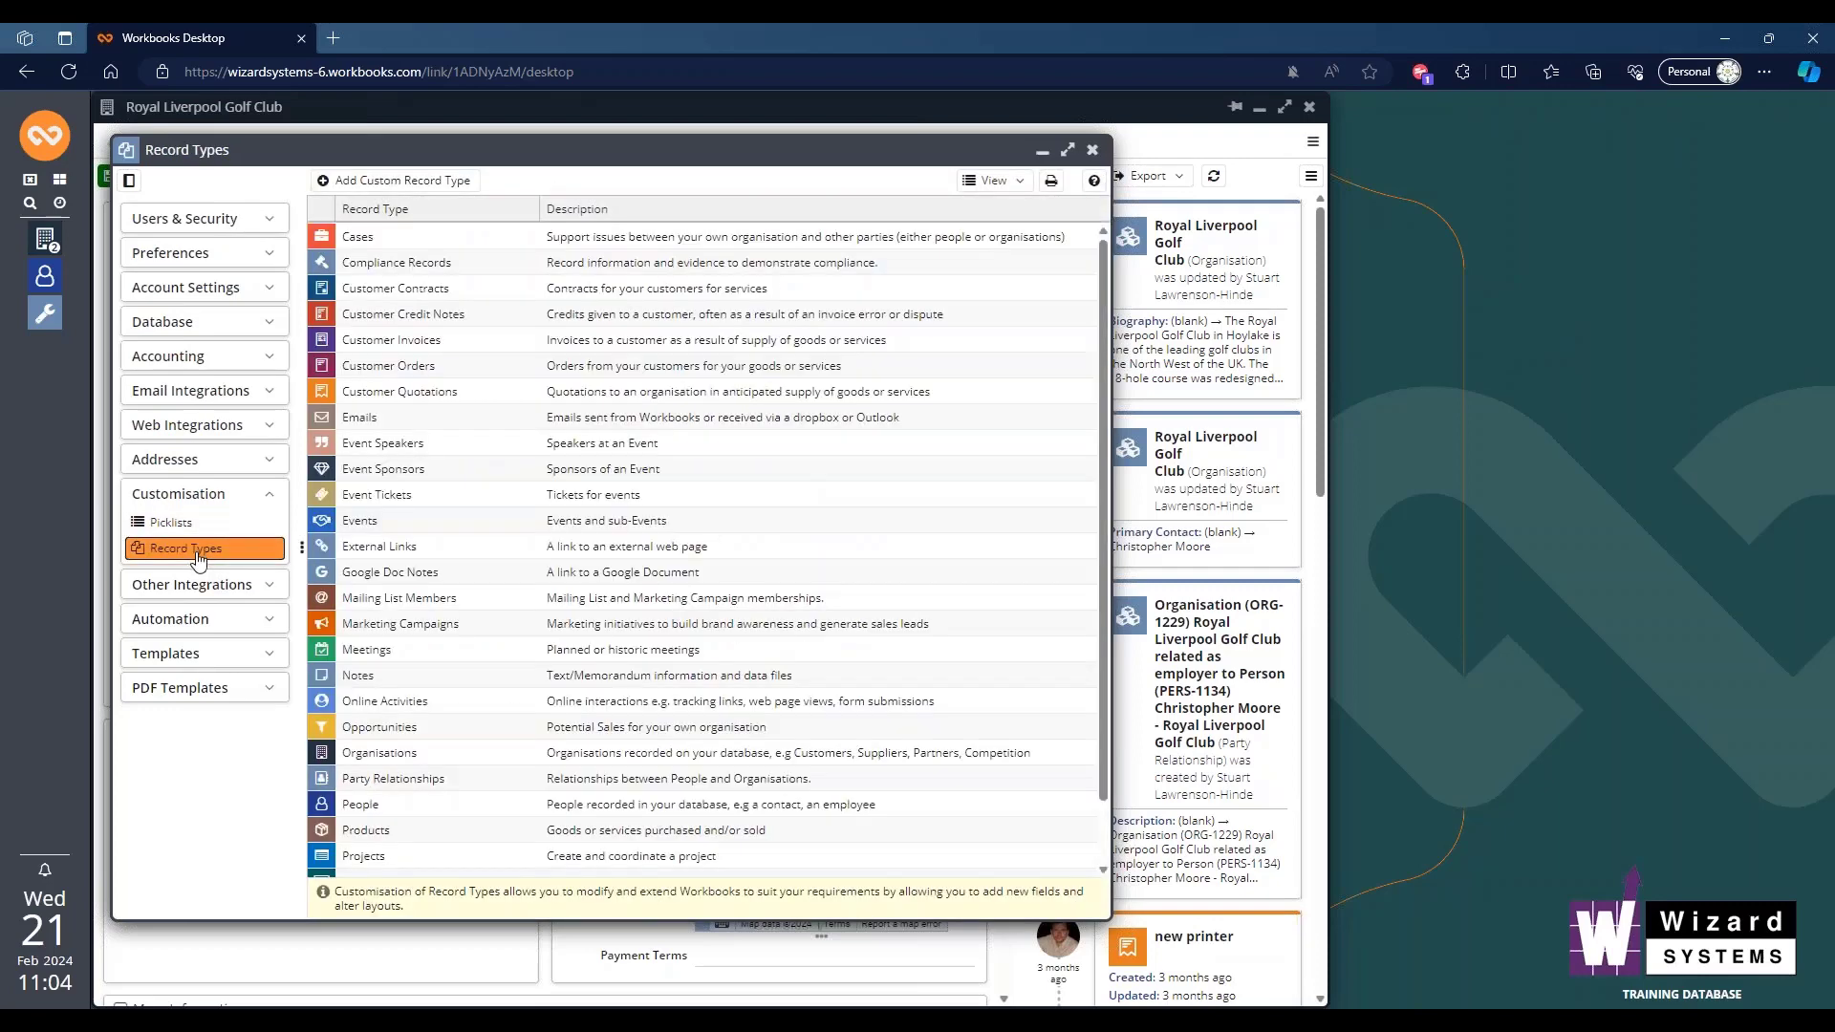
double_click(402, 786)
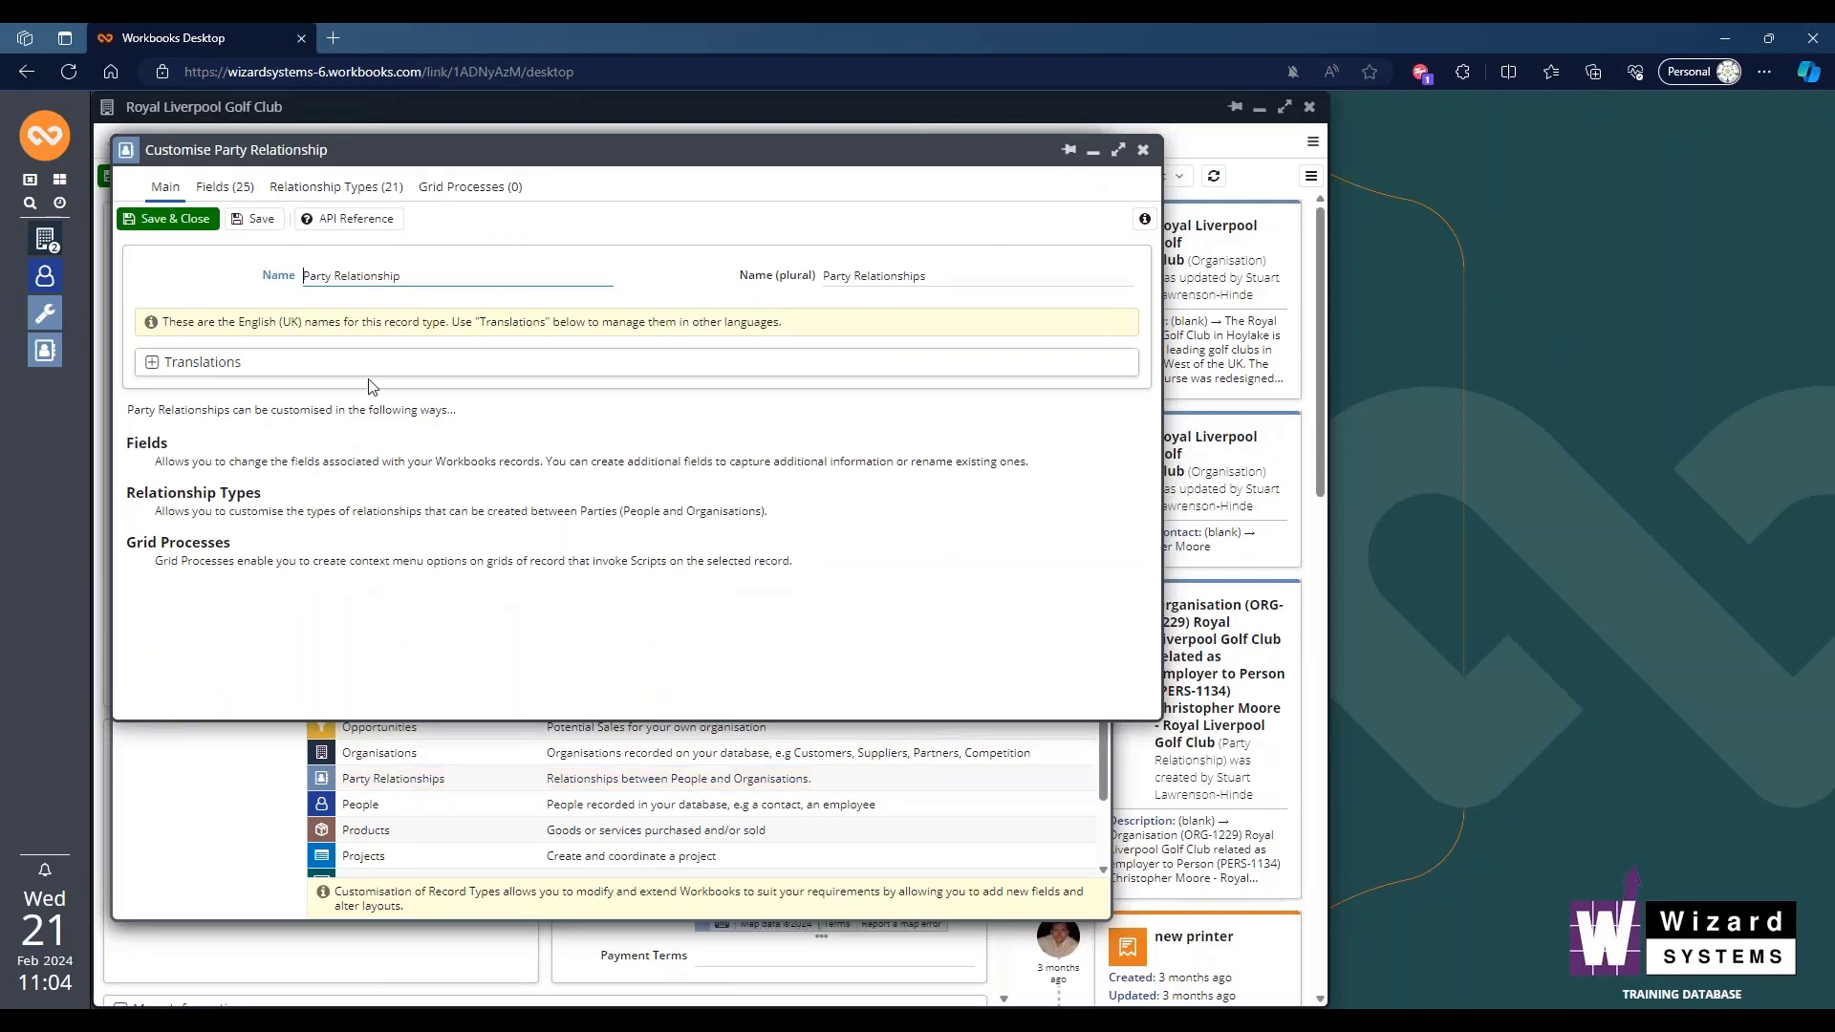
left_click(333, 189)
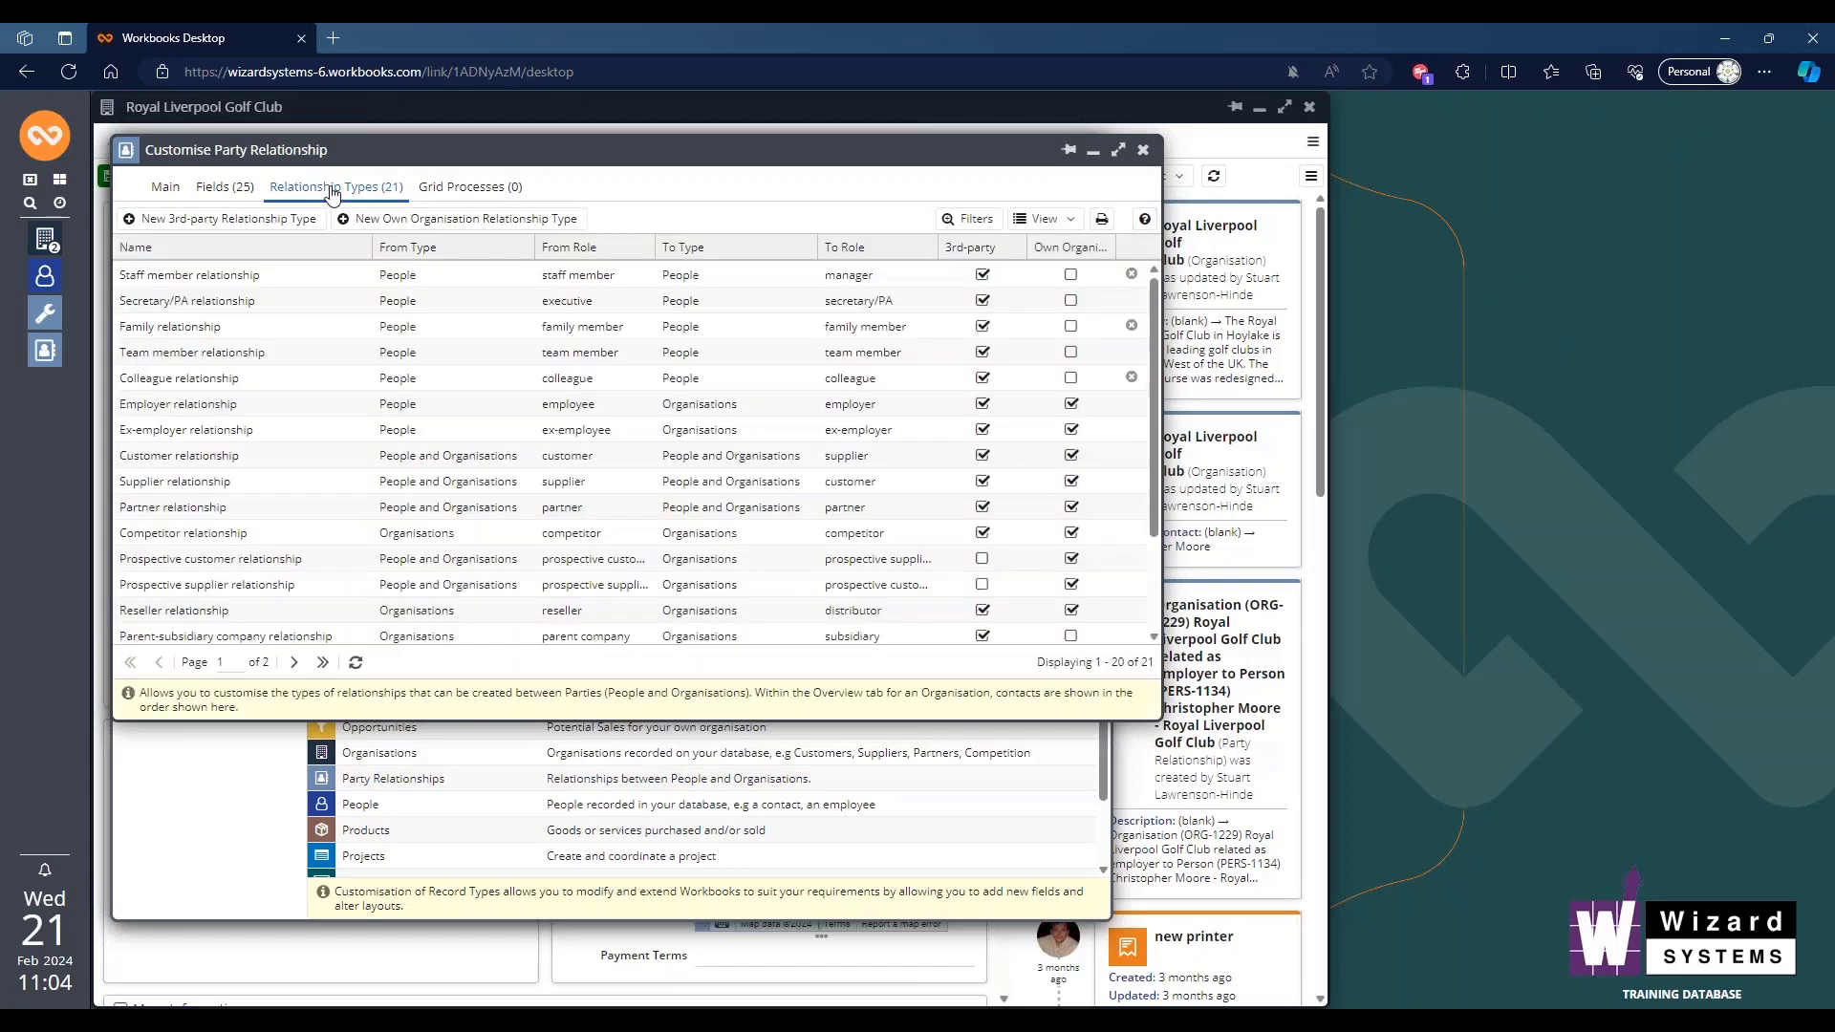
Create a third-party relationship type named "Consult" with the source role "consultant"
scroll(626, 413, "down", 3)
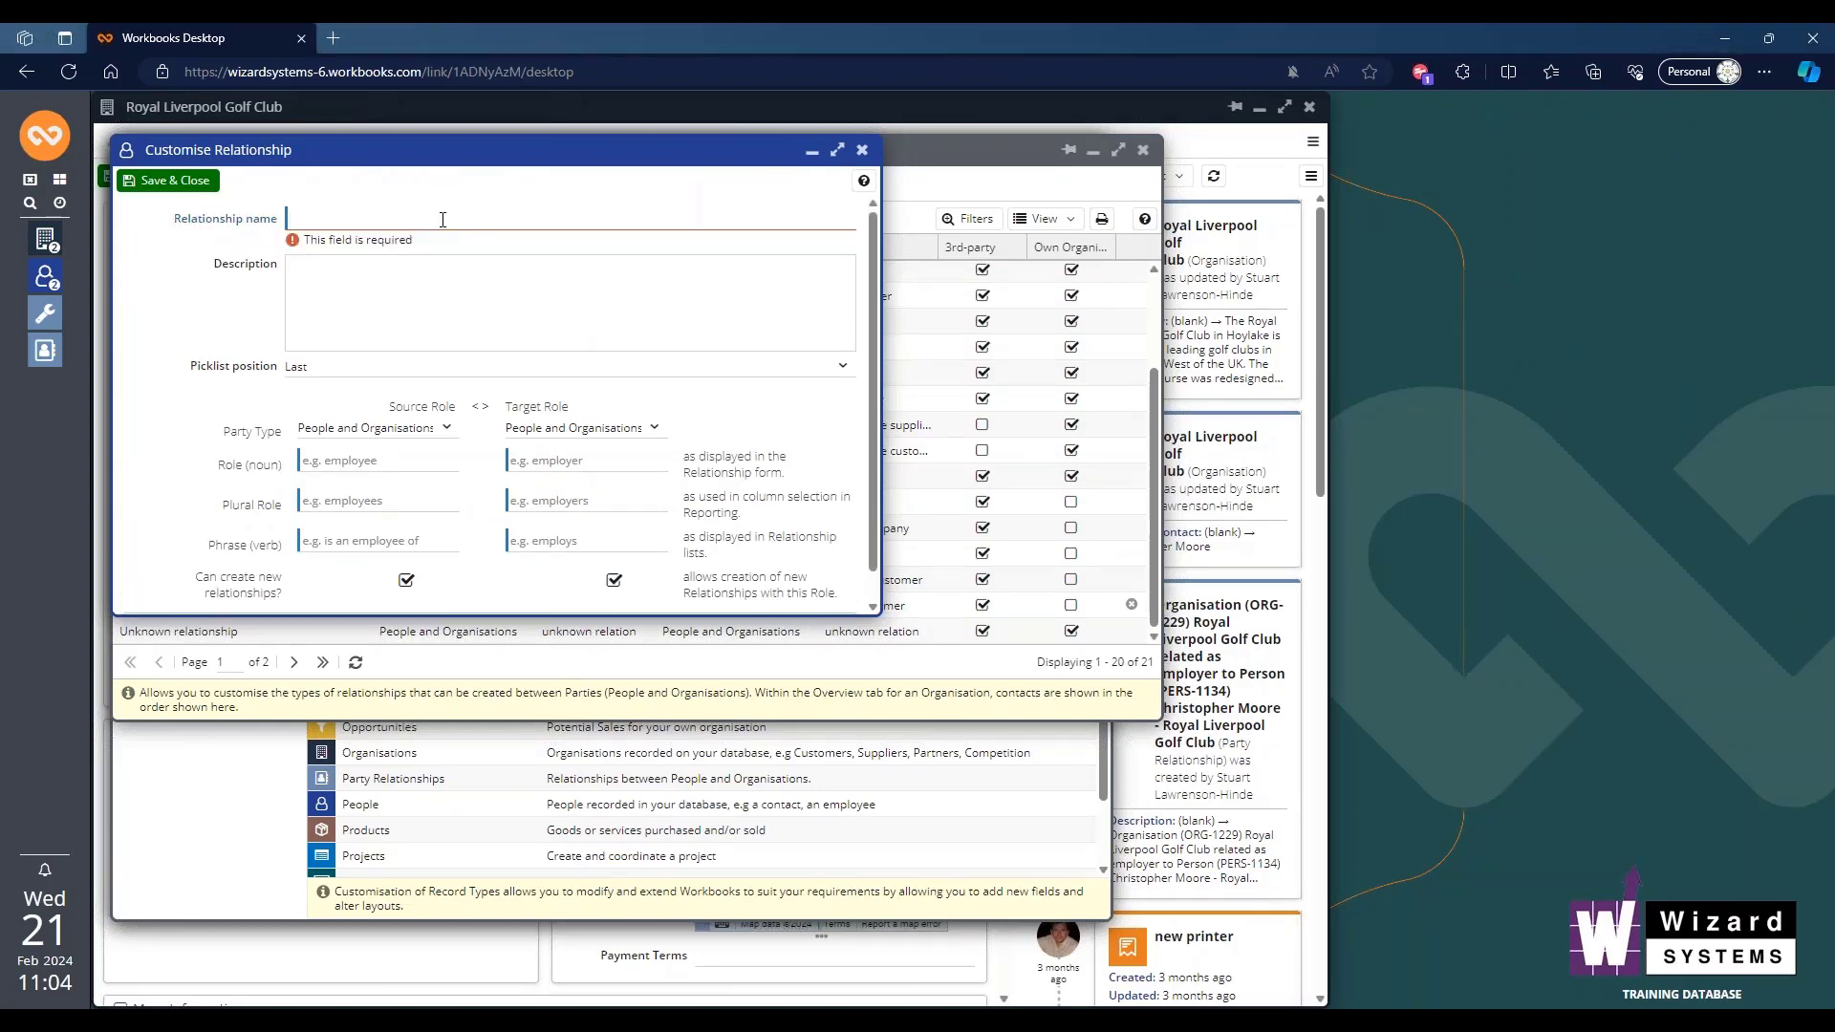
type("Consult")
key("Tab")
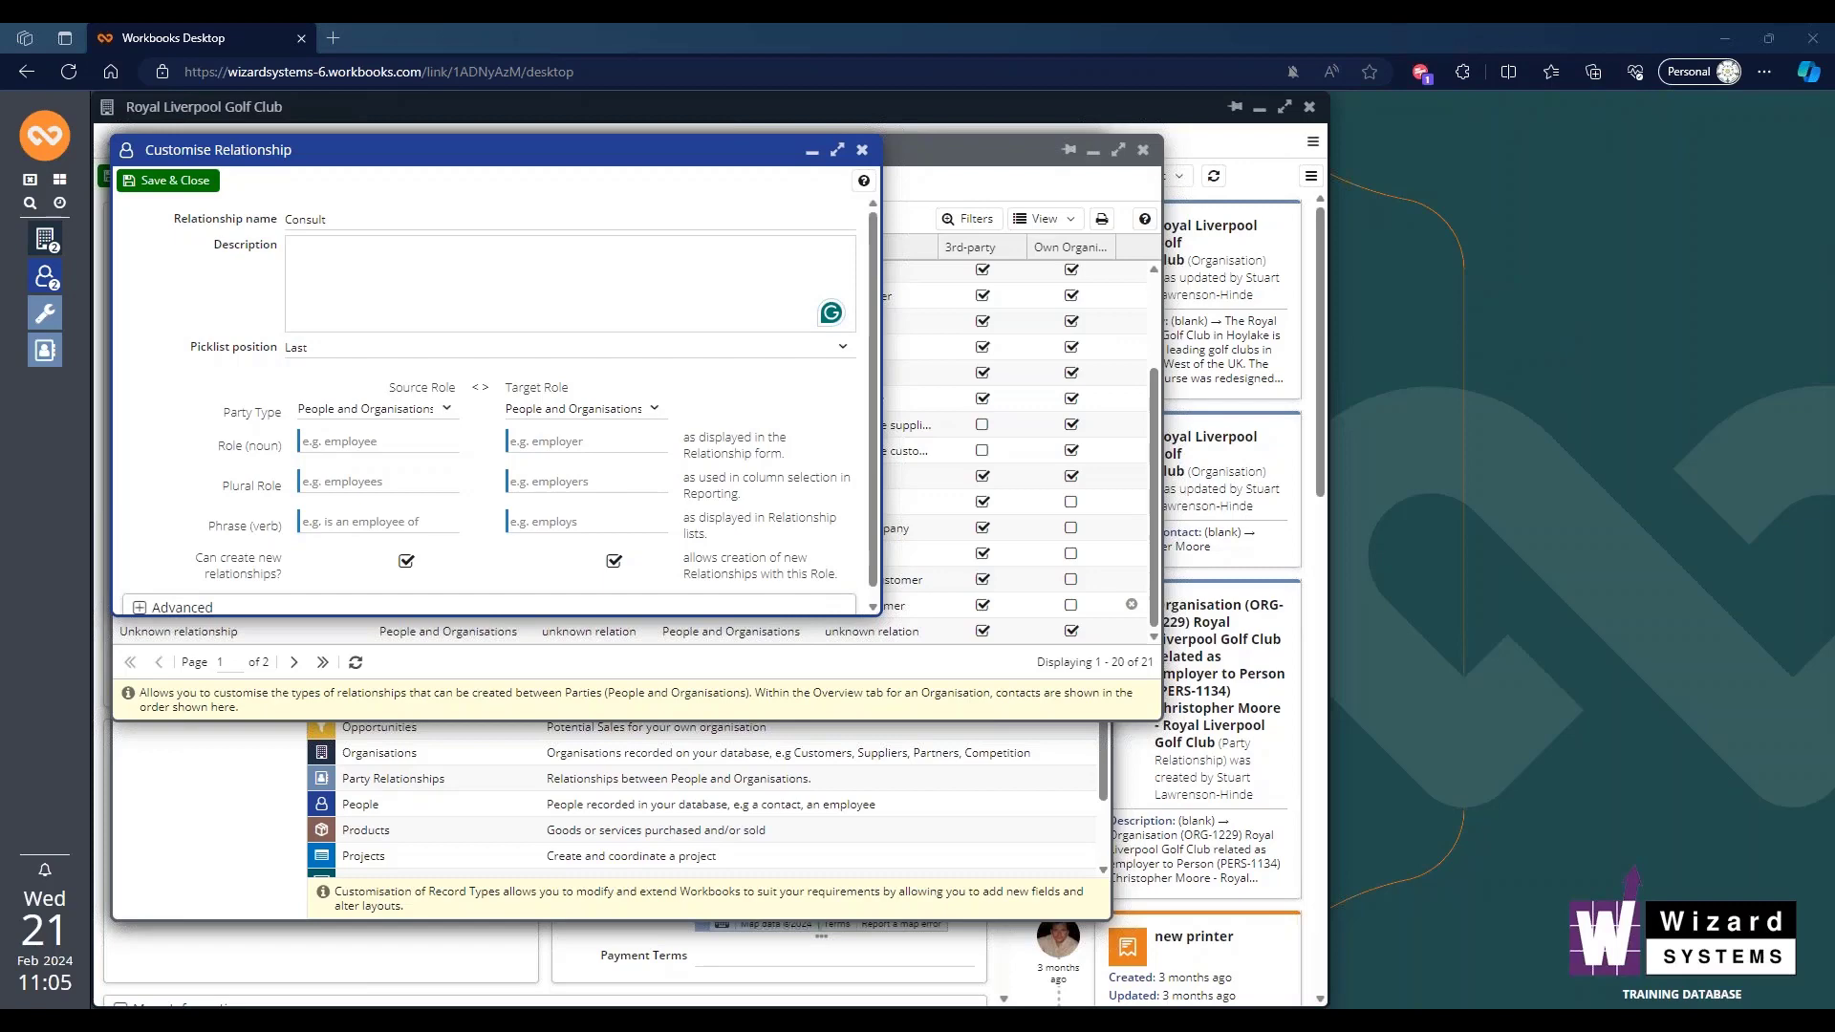
left_click(632, 271)
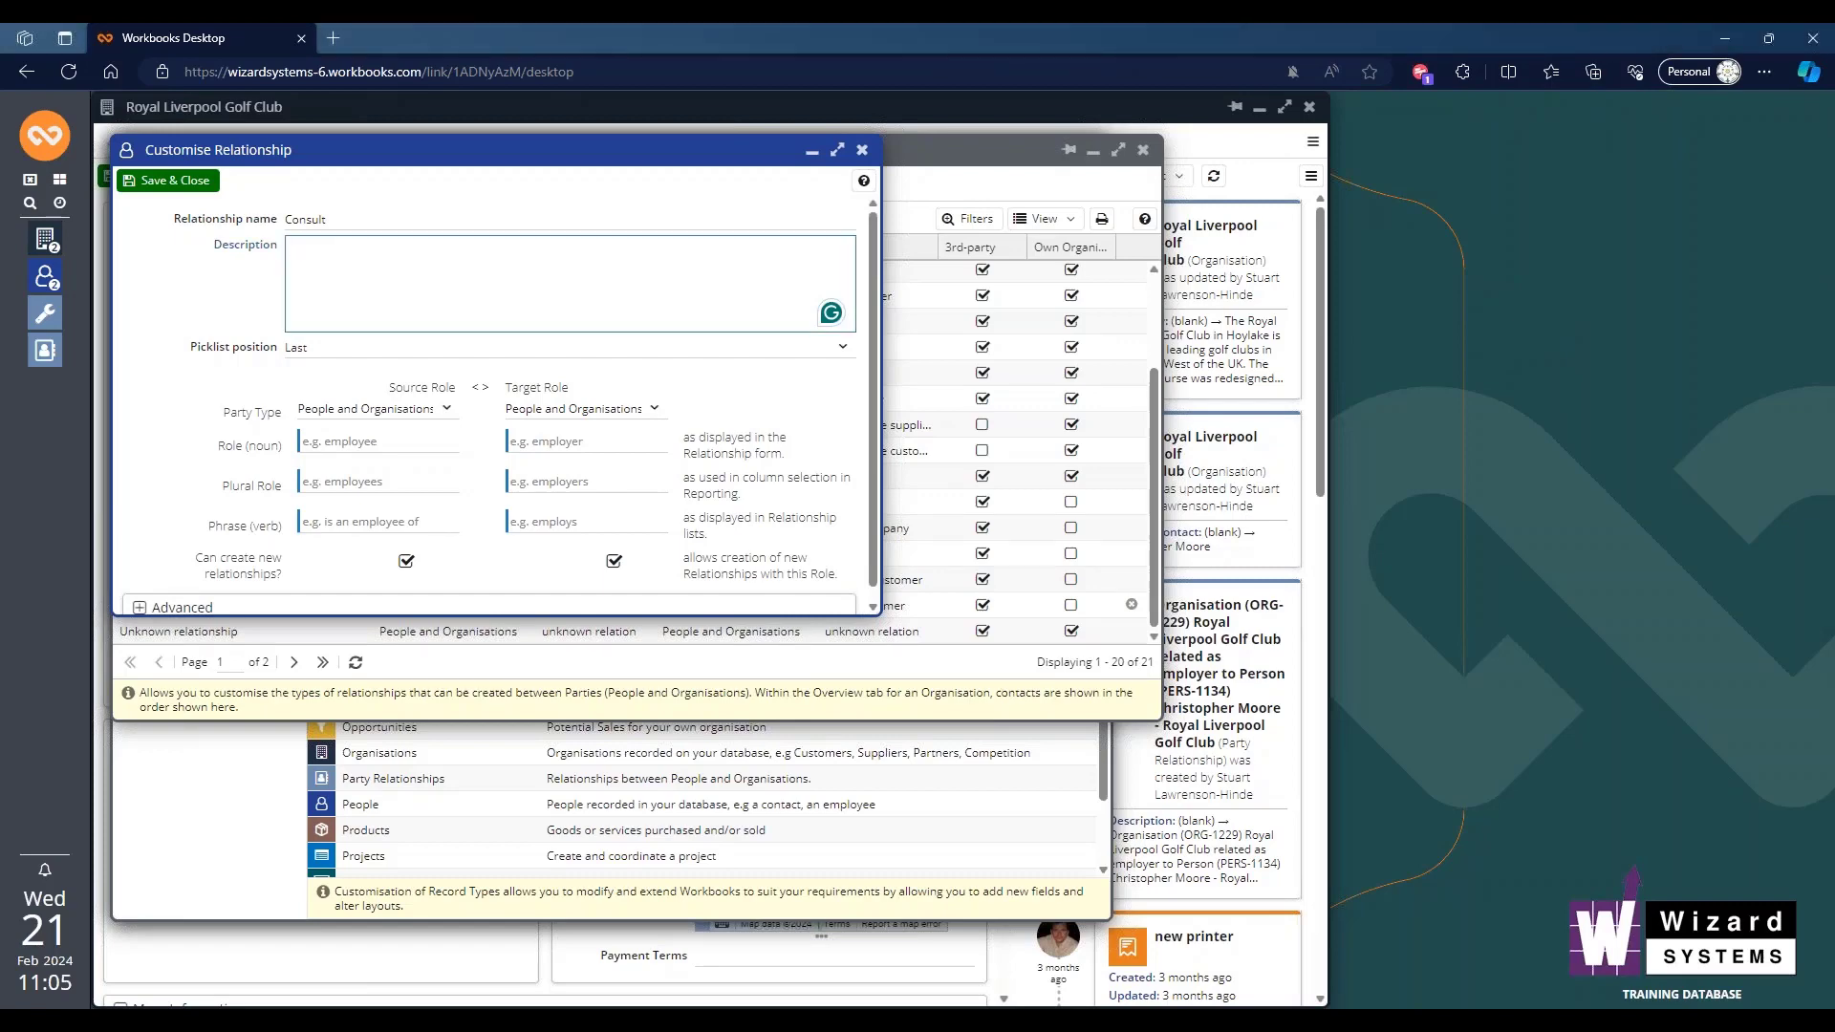
left_click(338, 442)
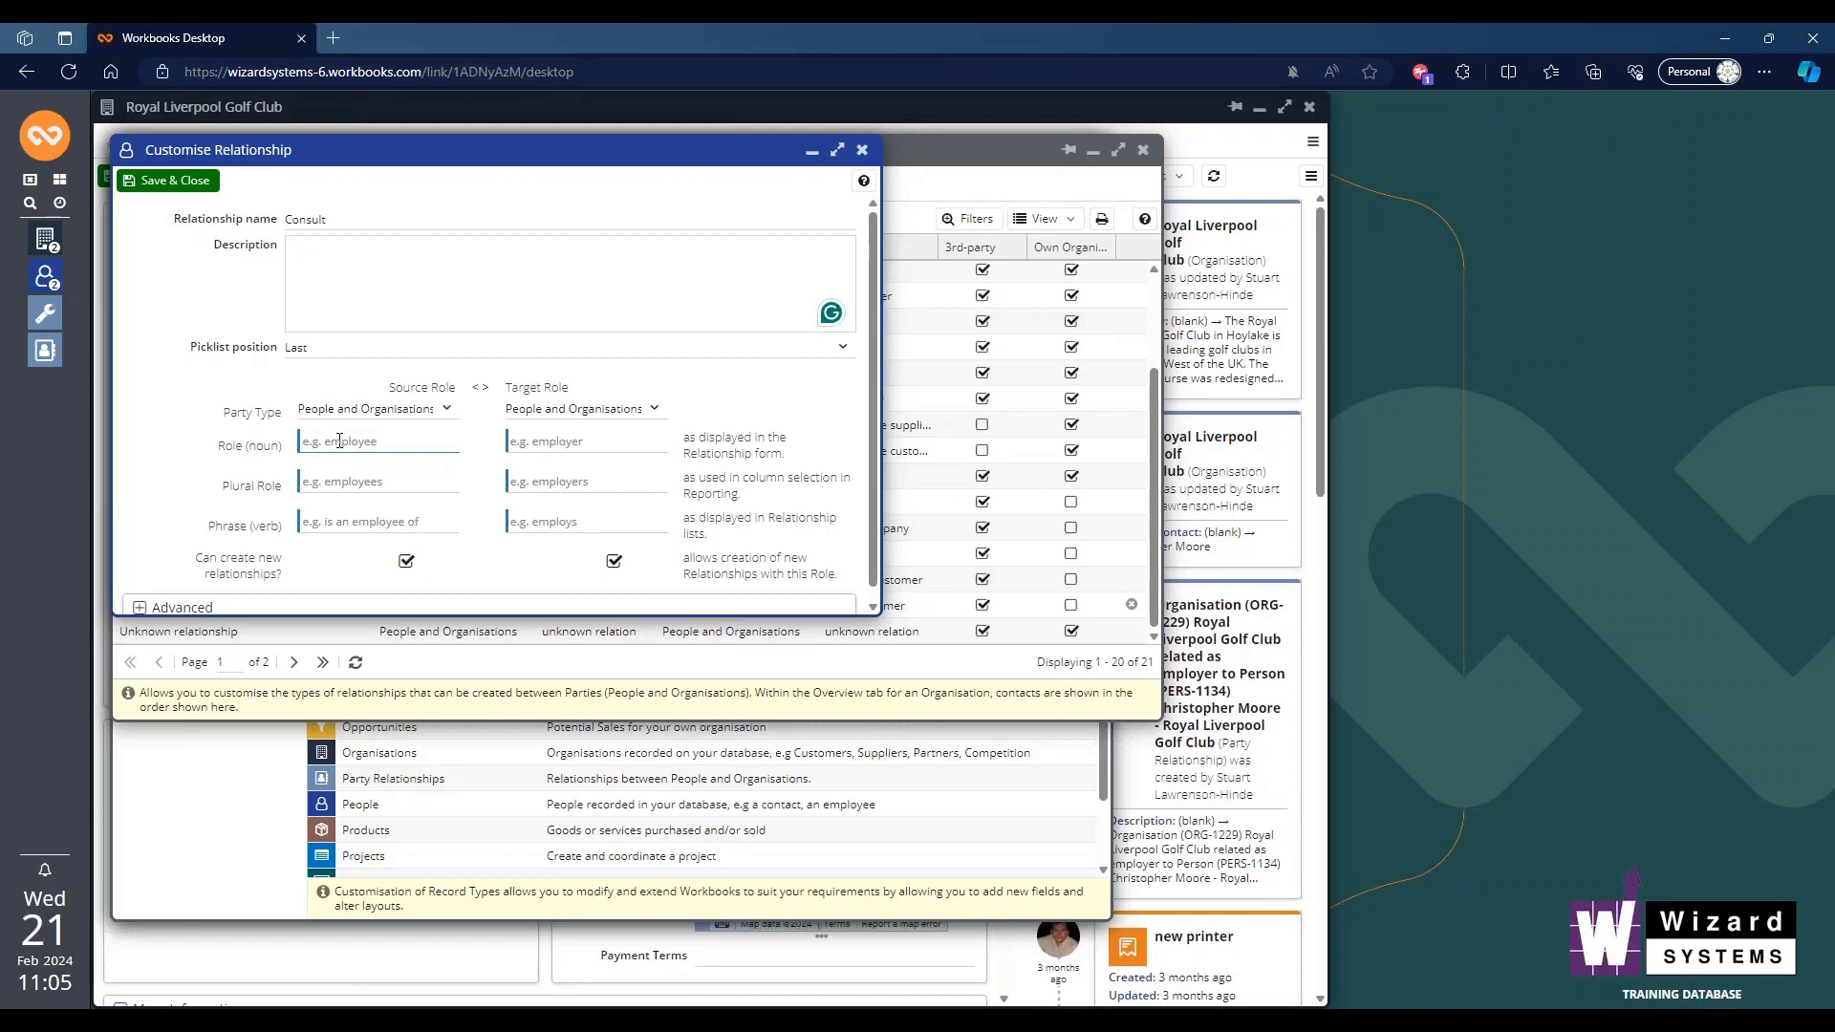
type("consultant")
key("Tab")
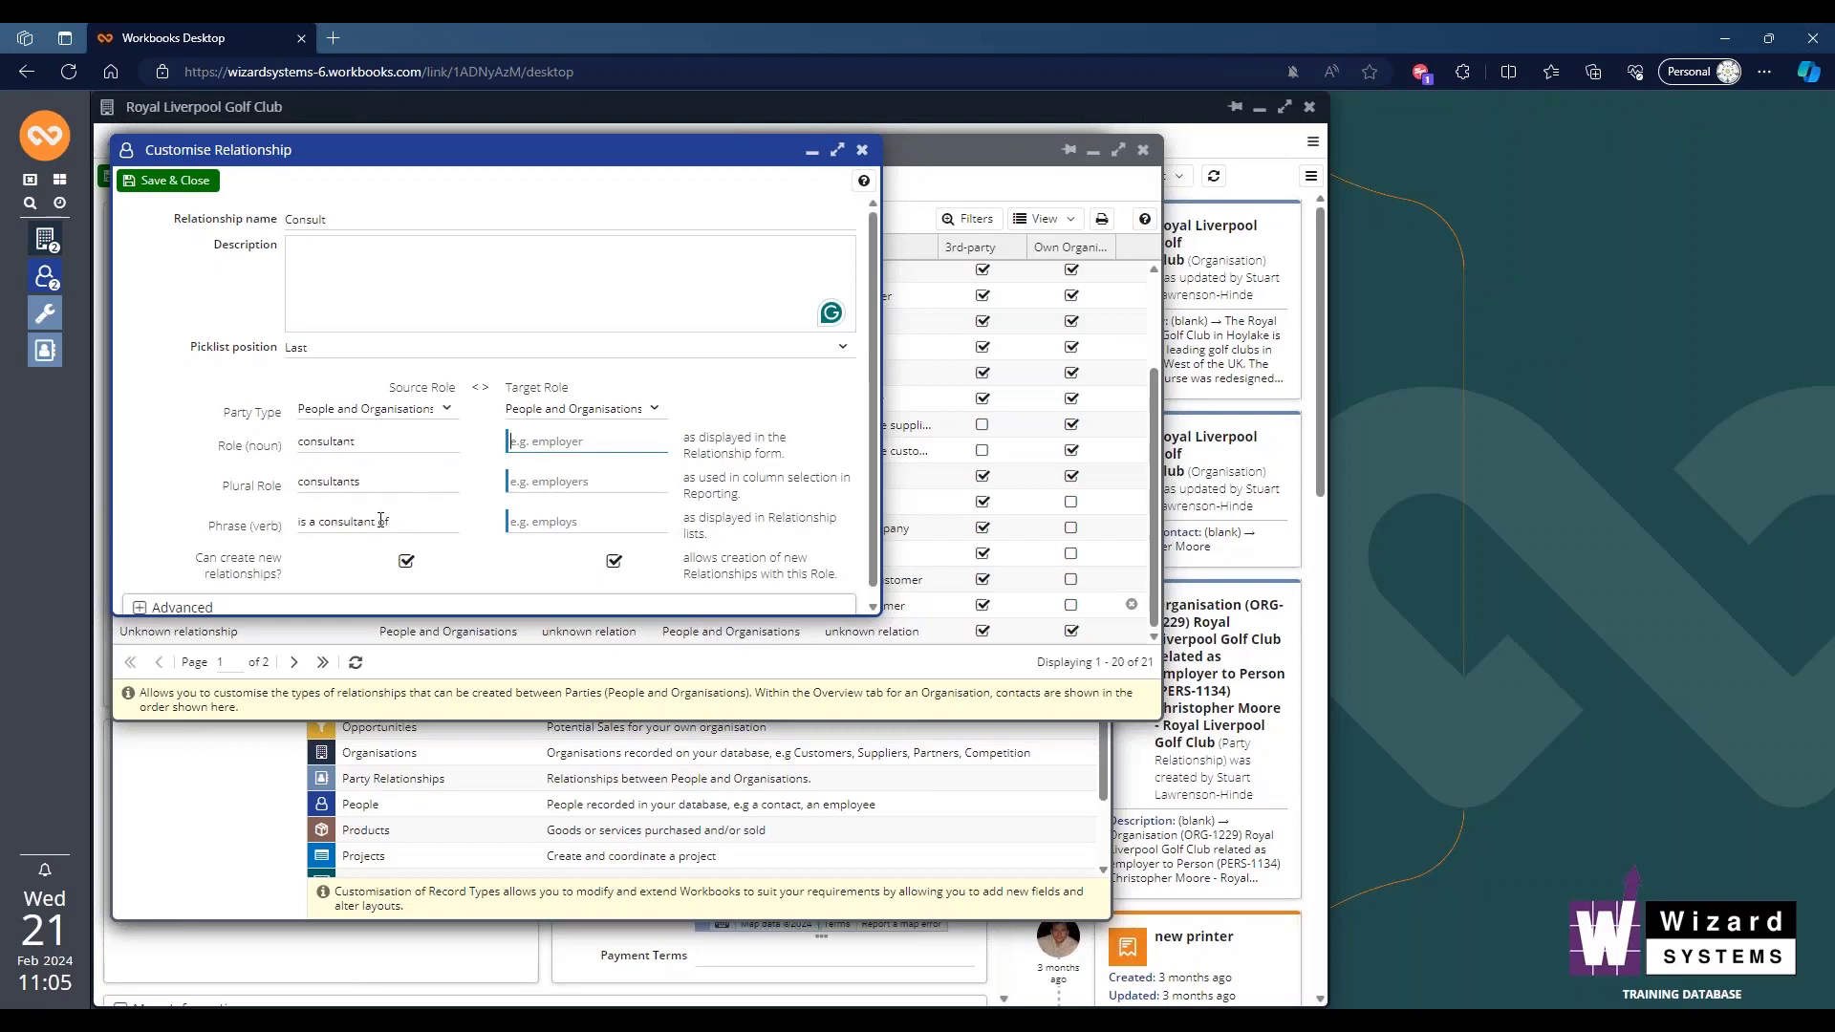
Change the source role's phrase to "receives consultantation from"
left_click(325, 522)
key("BackSpace")
key("BackSpace")
key("BackSpace")
key("BackSpace")
type("rec")
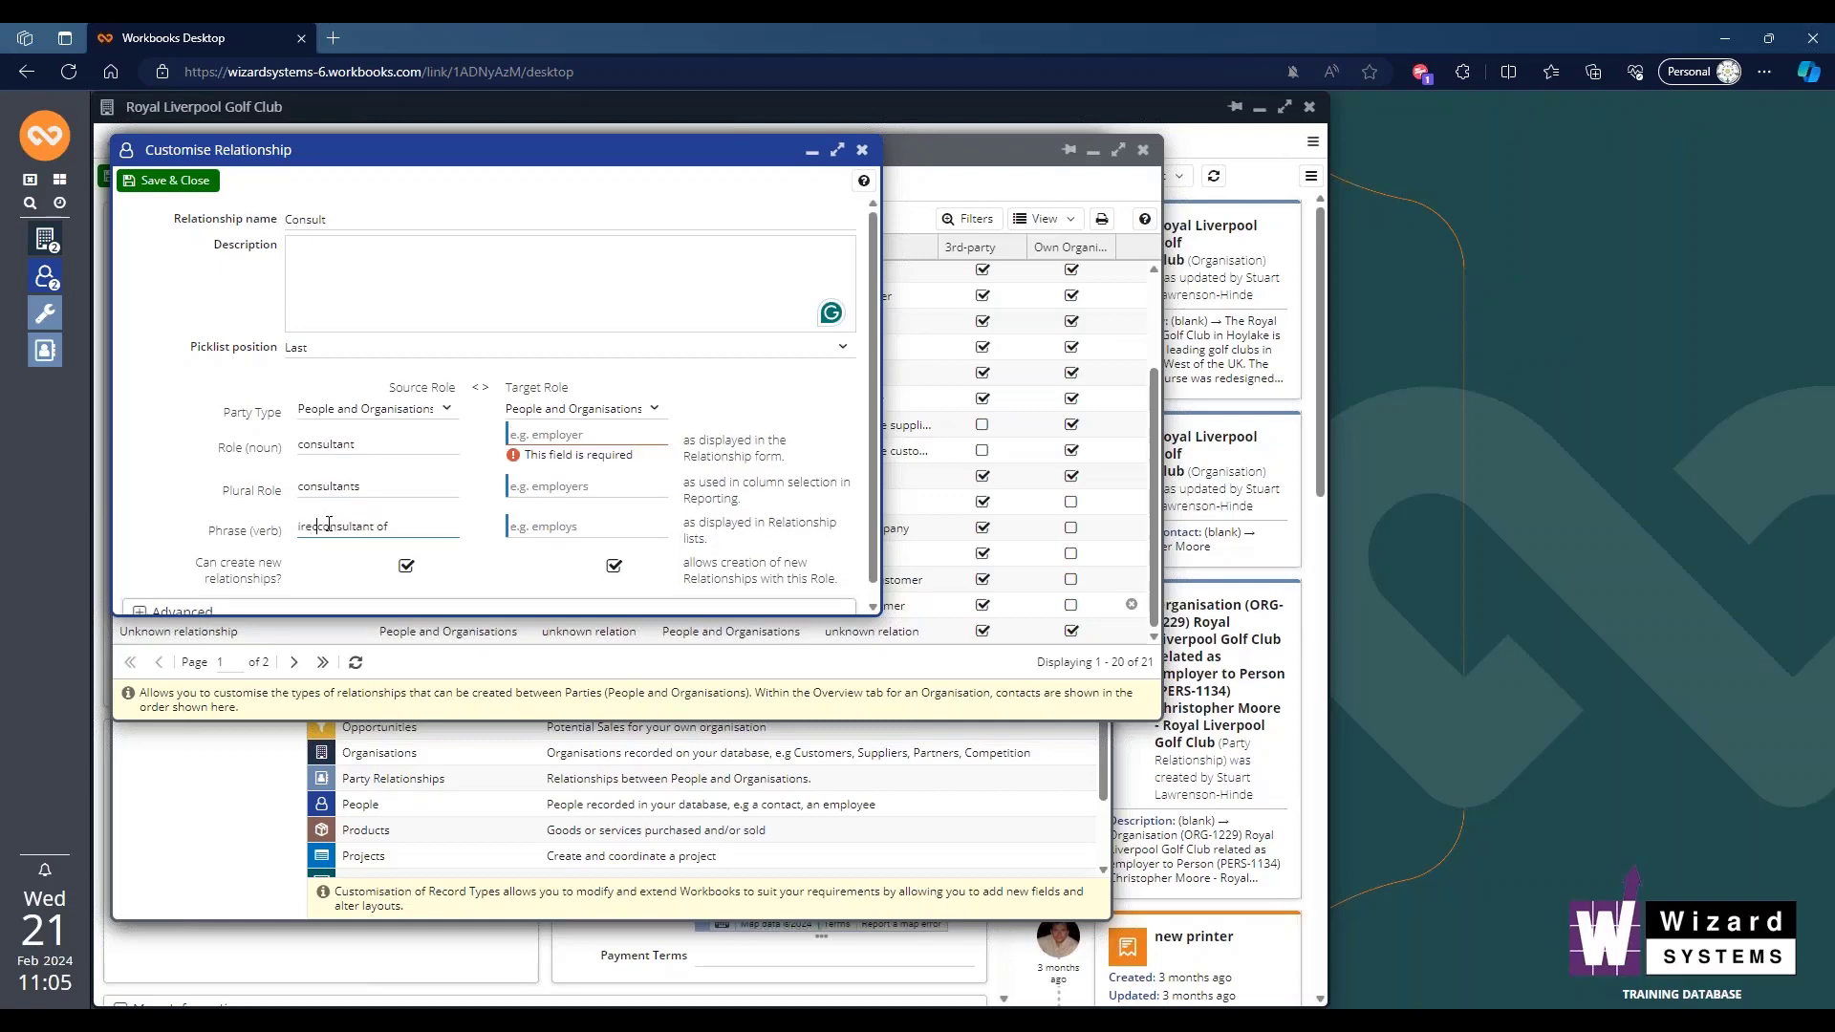
key("BackSpace")
key("BackSpace")
key("BackSpace")
key("BackSpace")
type("rec")
type("eives")
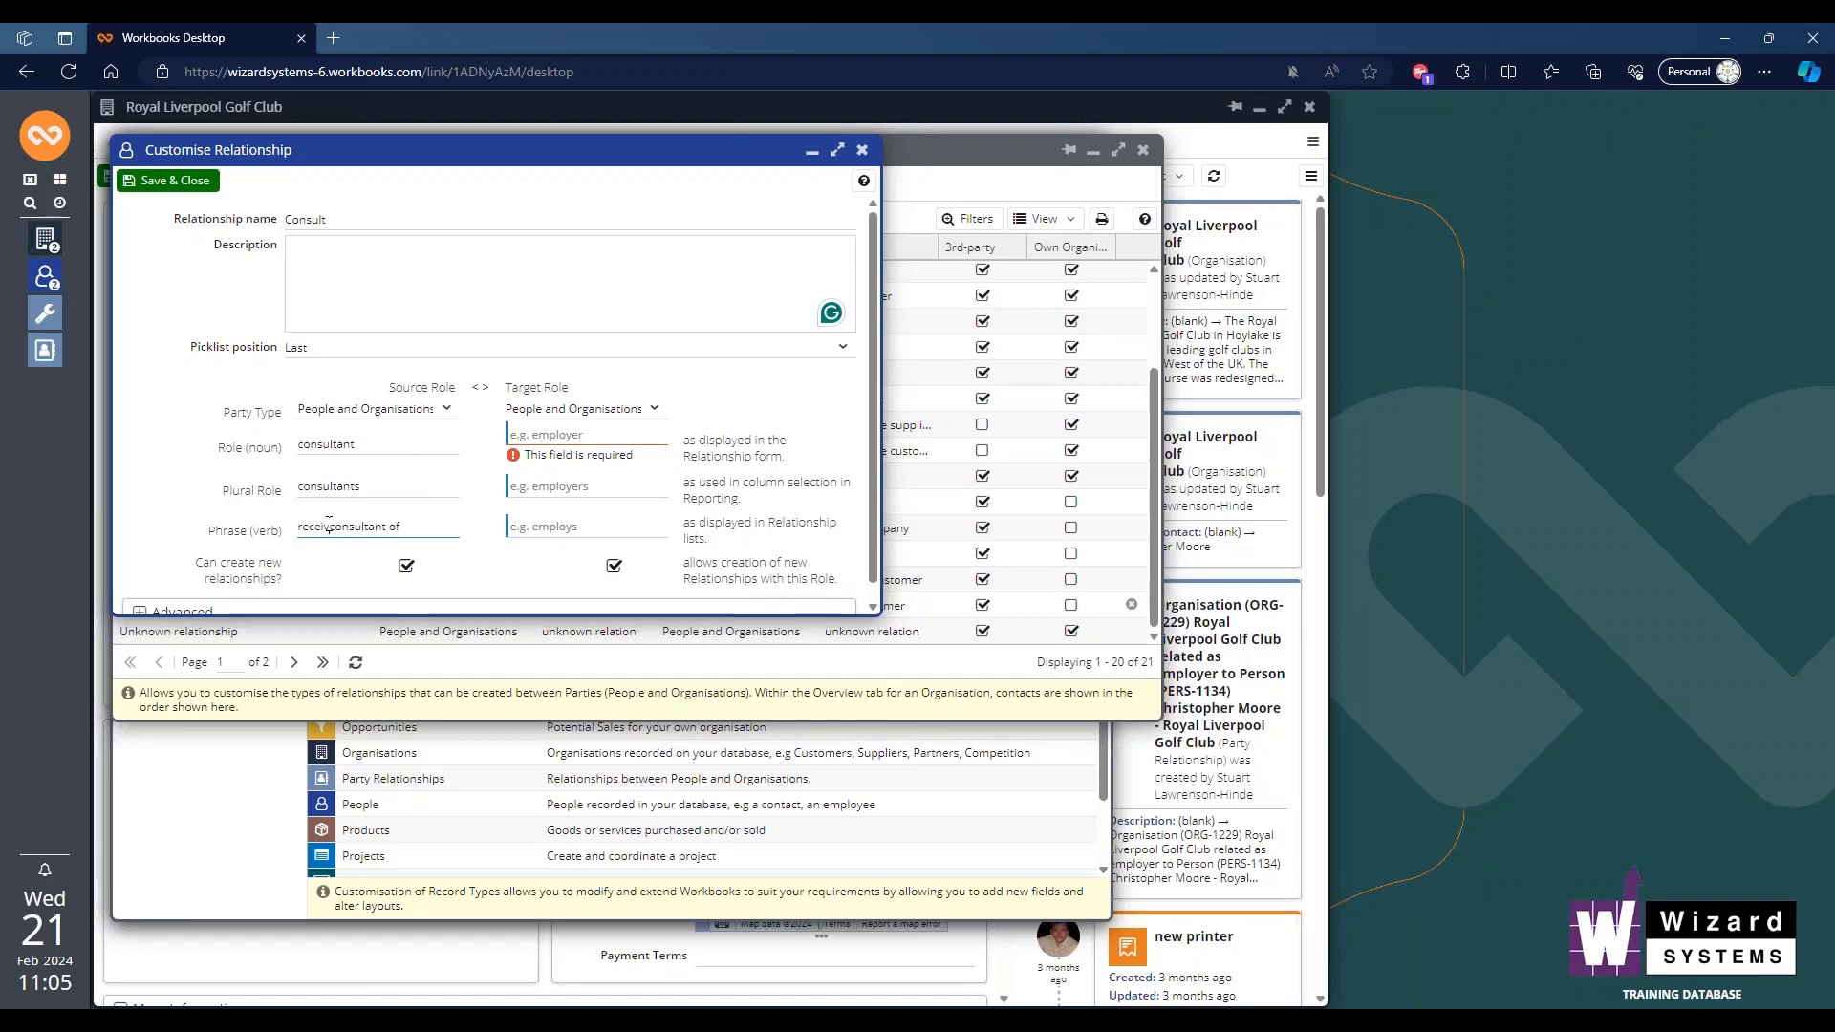
key("End")
type("ation from")
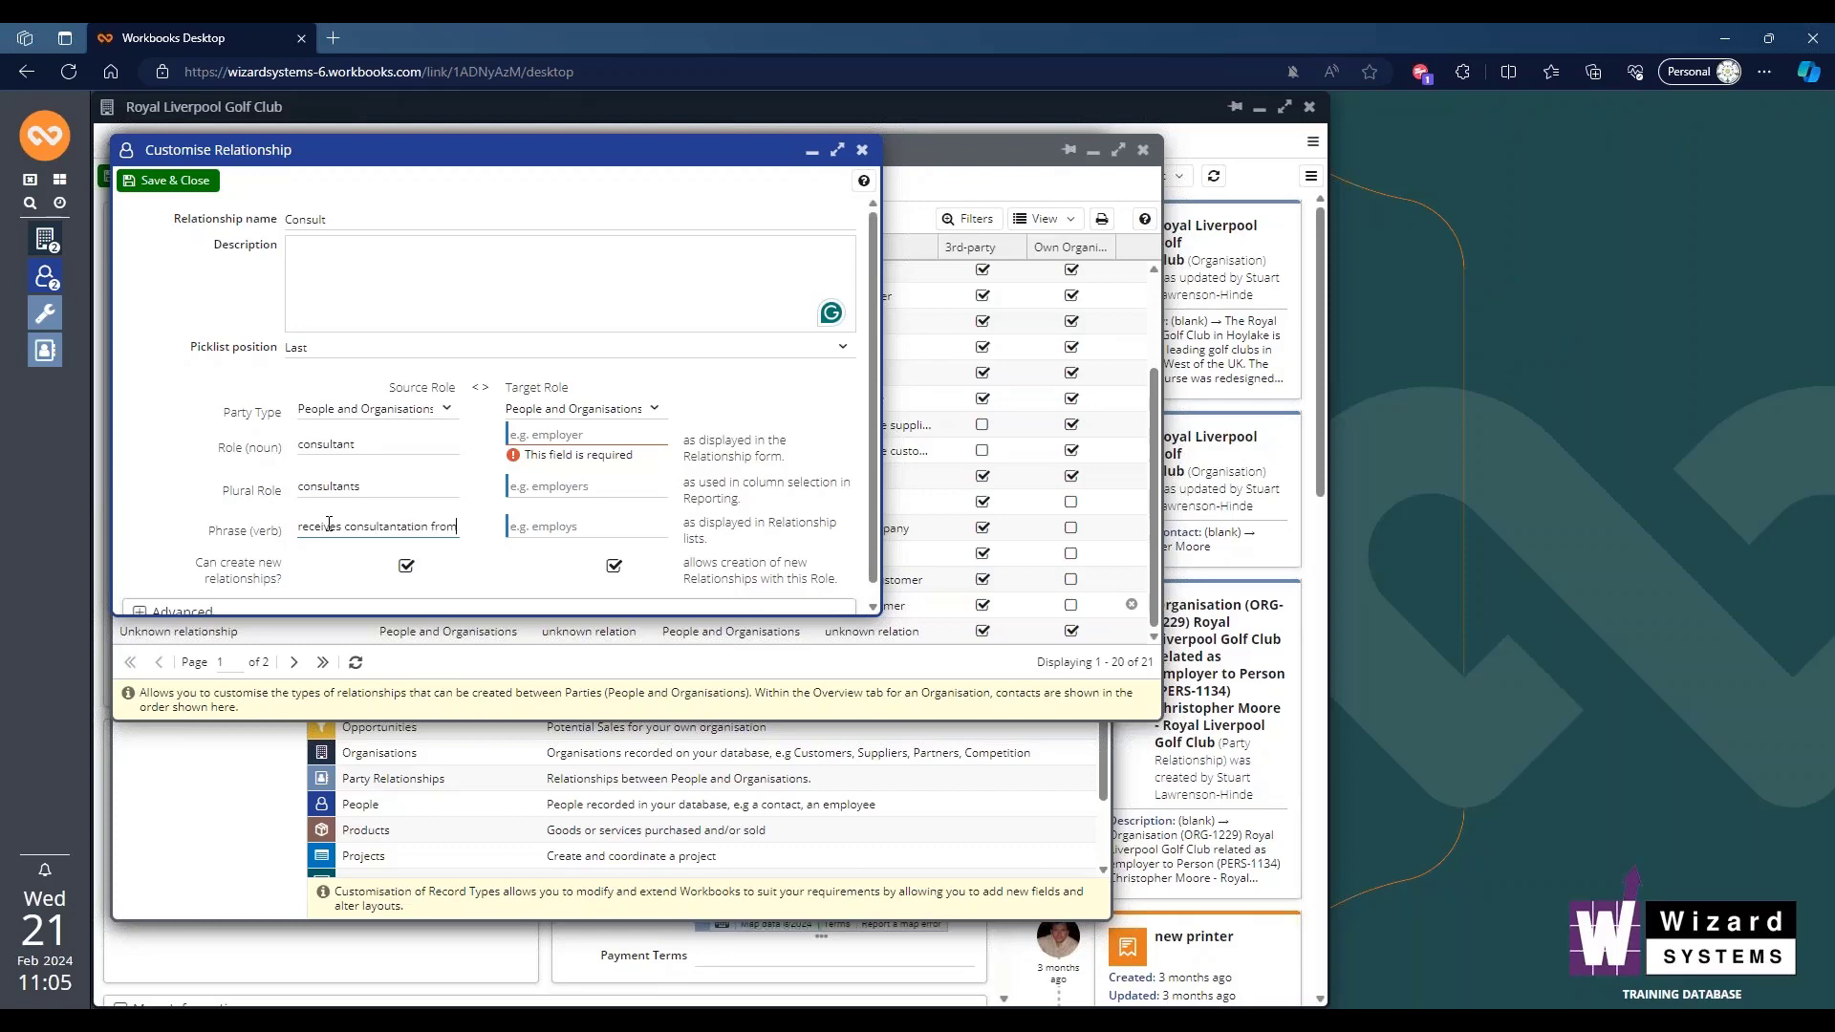
Set the target role to "consultant" with the phrase "consults with", and save the new relationship type
left_click(584, 434)
type("consultant")
key("Tab")
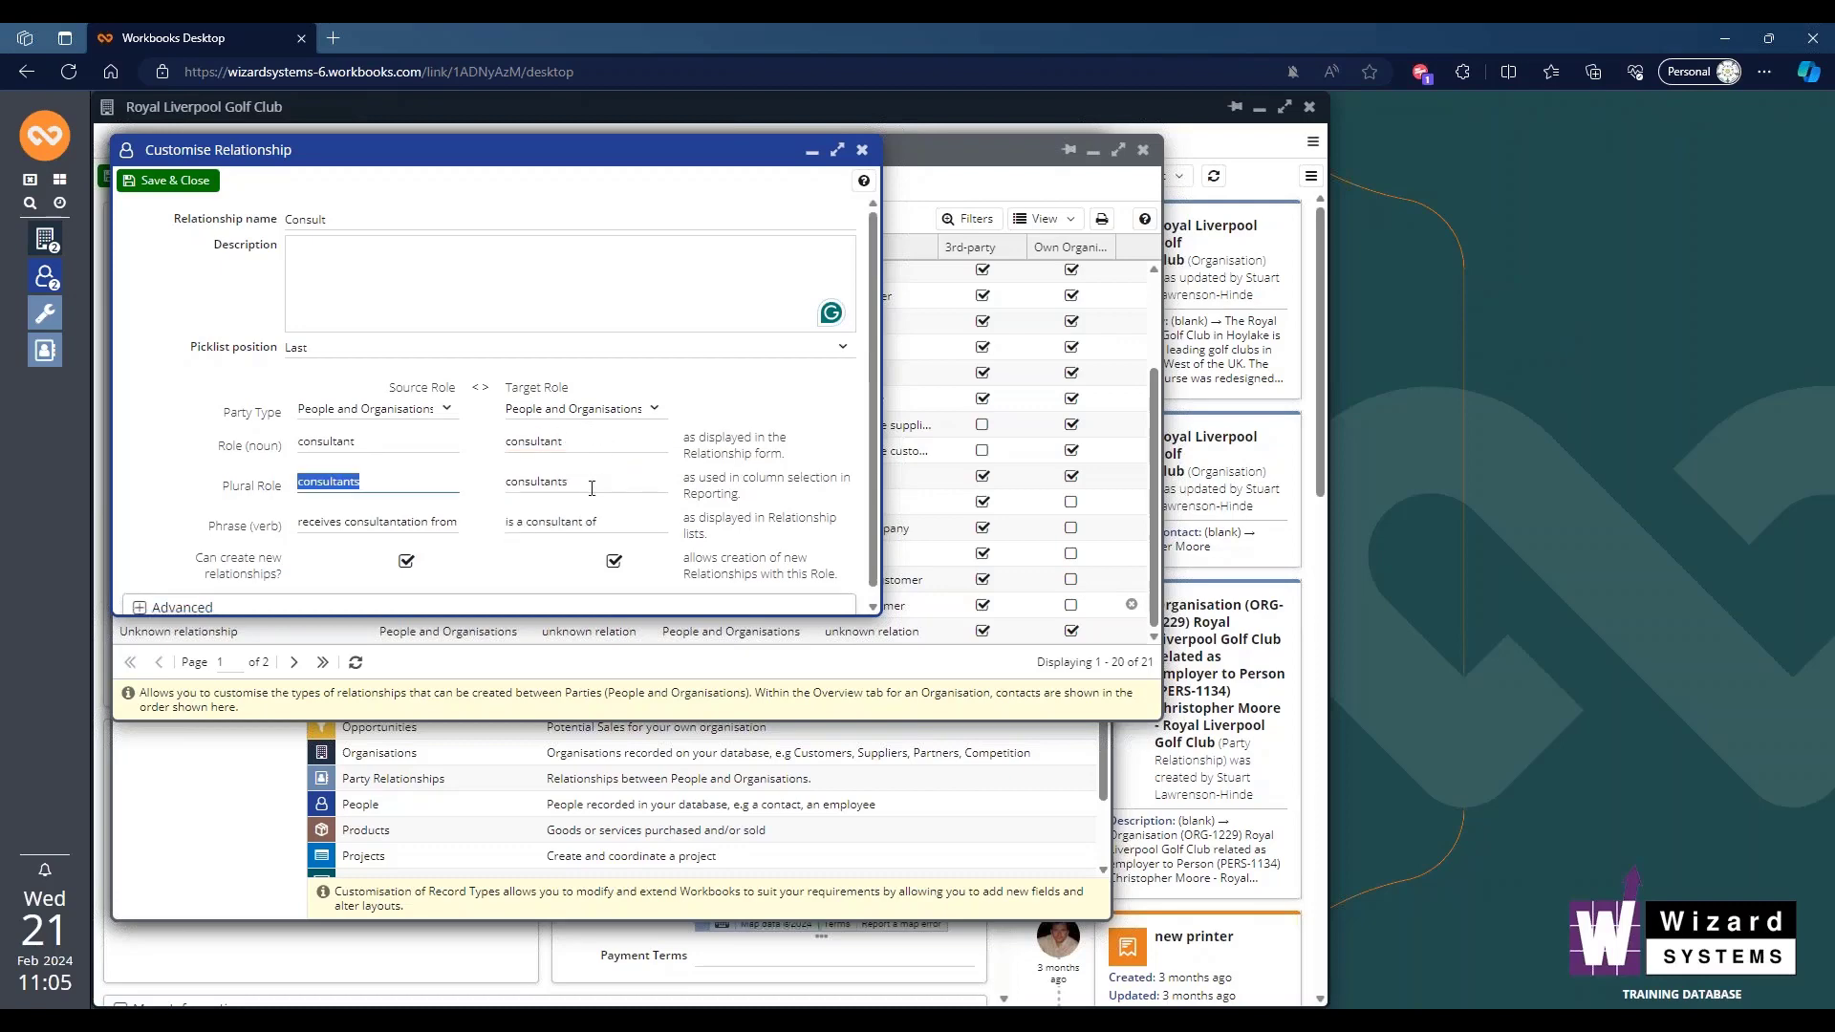
left_click(615, 519)
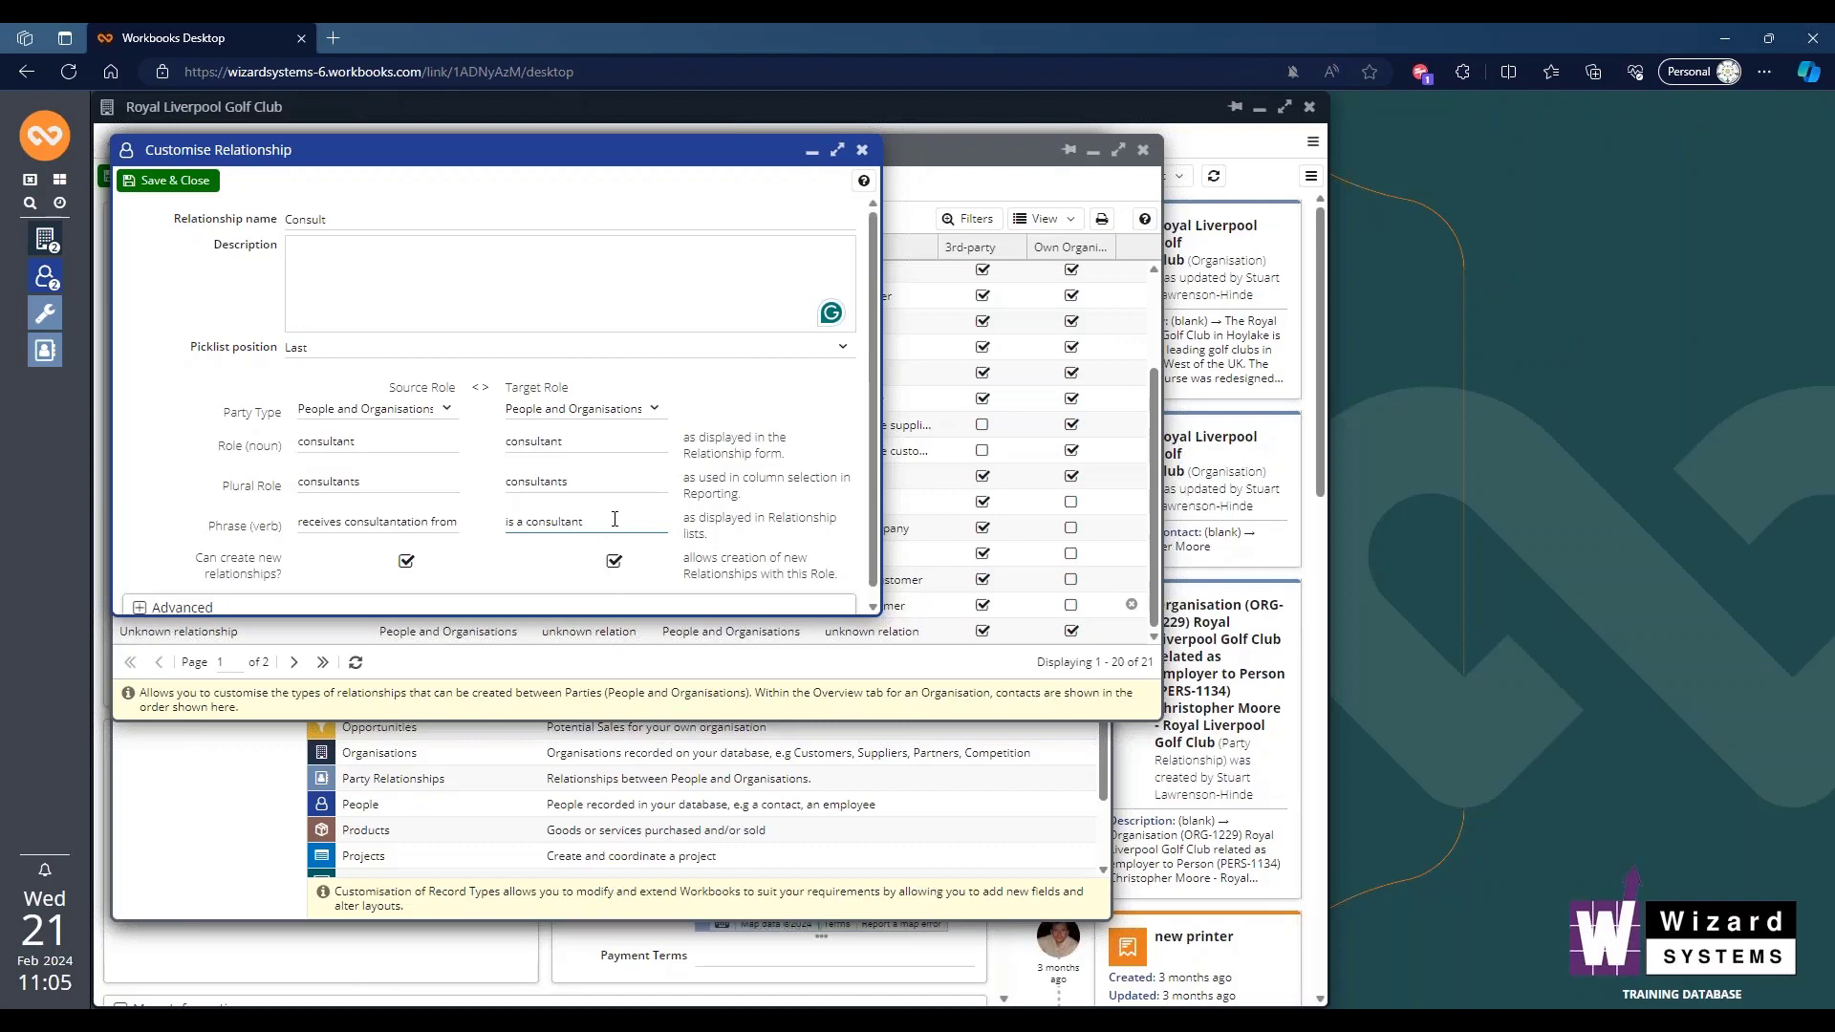
type("is a consults with")
key("Delete")
key("Delete")
key("Delete")
key("Delete")
key("Delete")
left_click(170, 181)
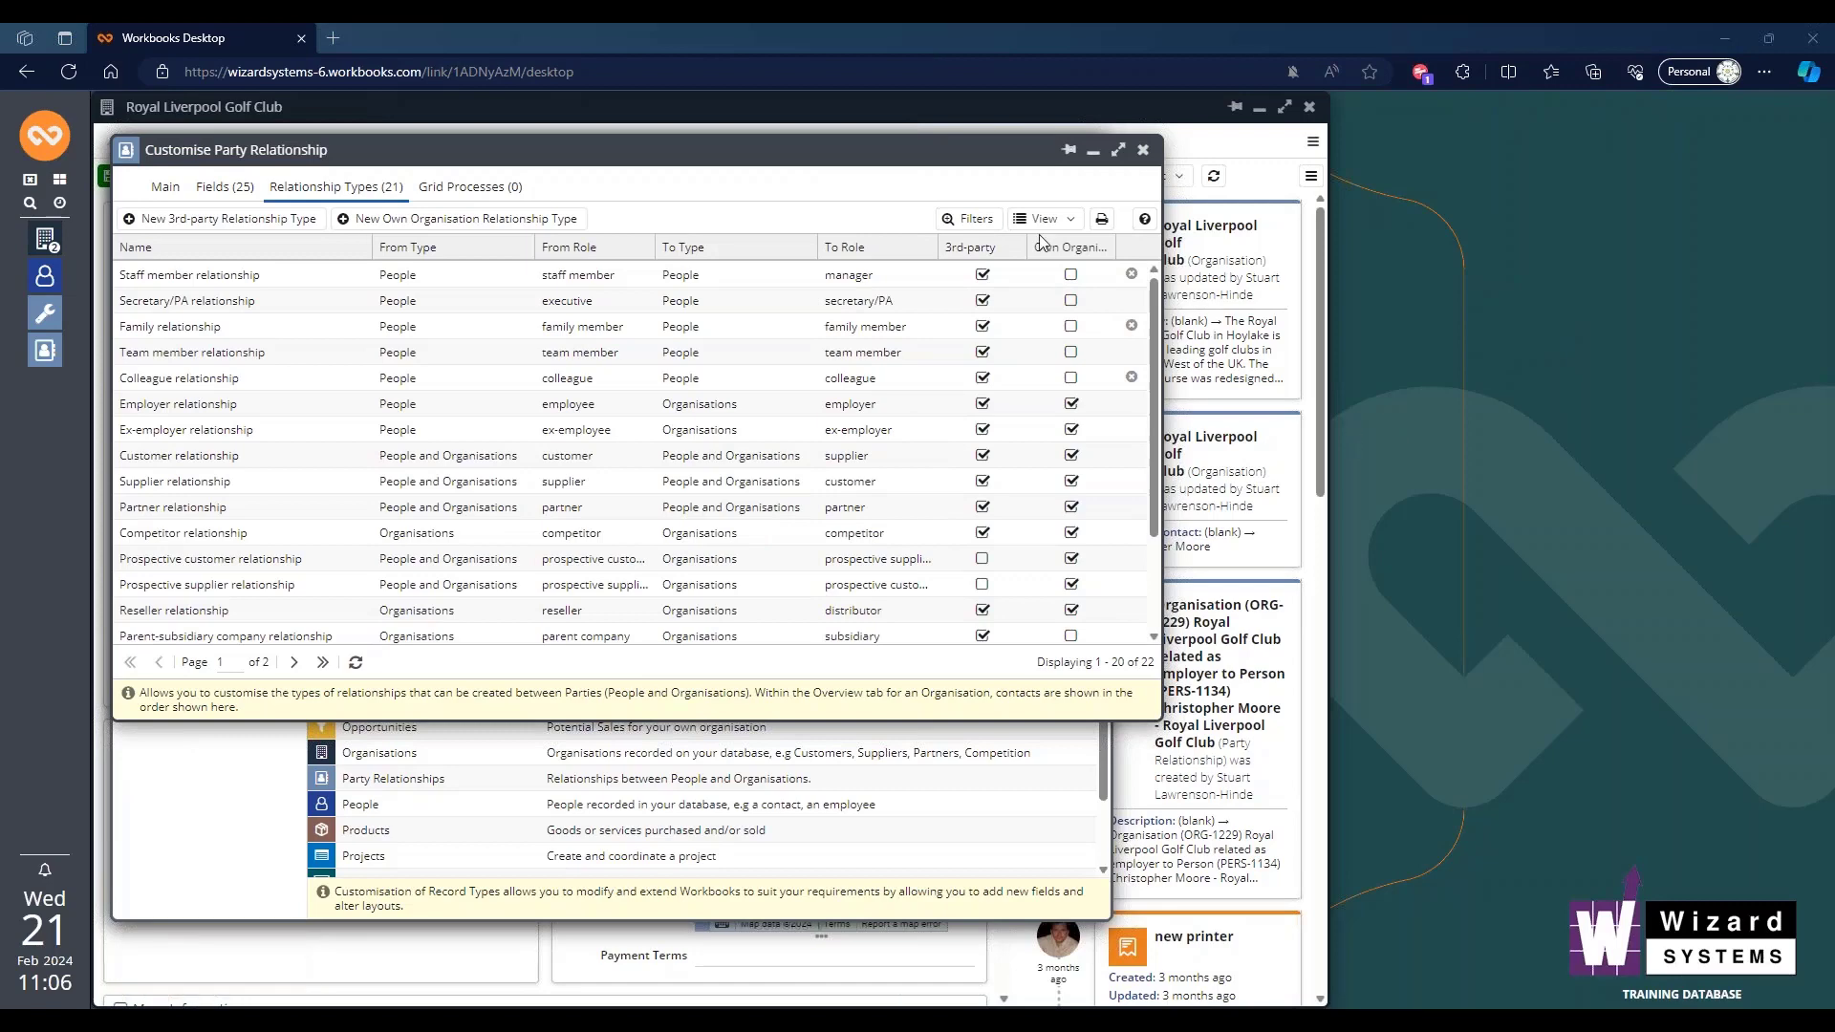
Save and close the Party Relationship customisation, and close the record types configuration
left_click(160, 188)
left_click(153, 214)
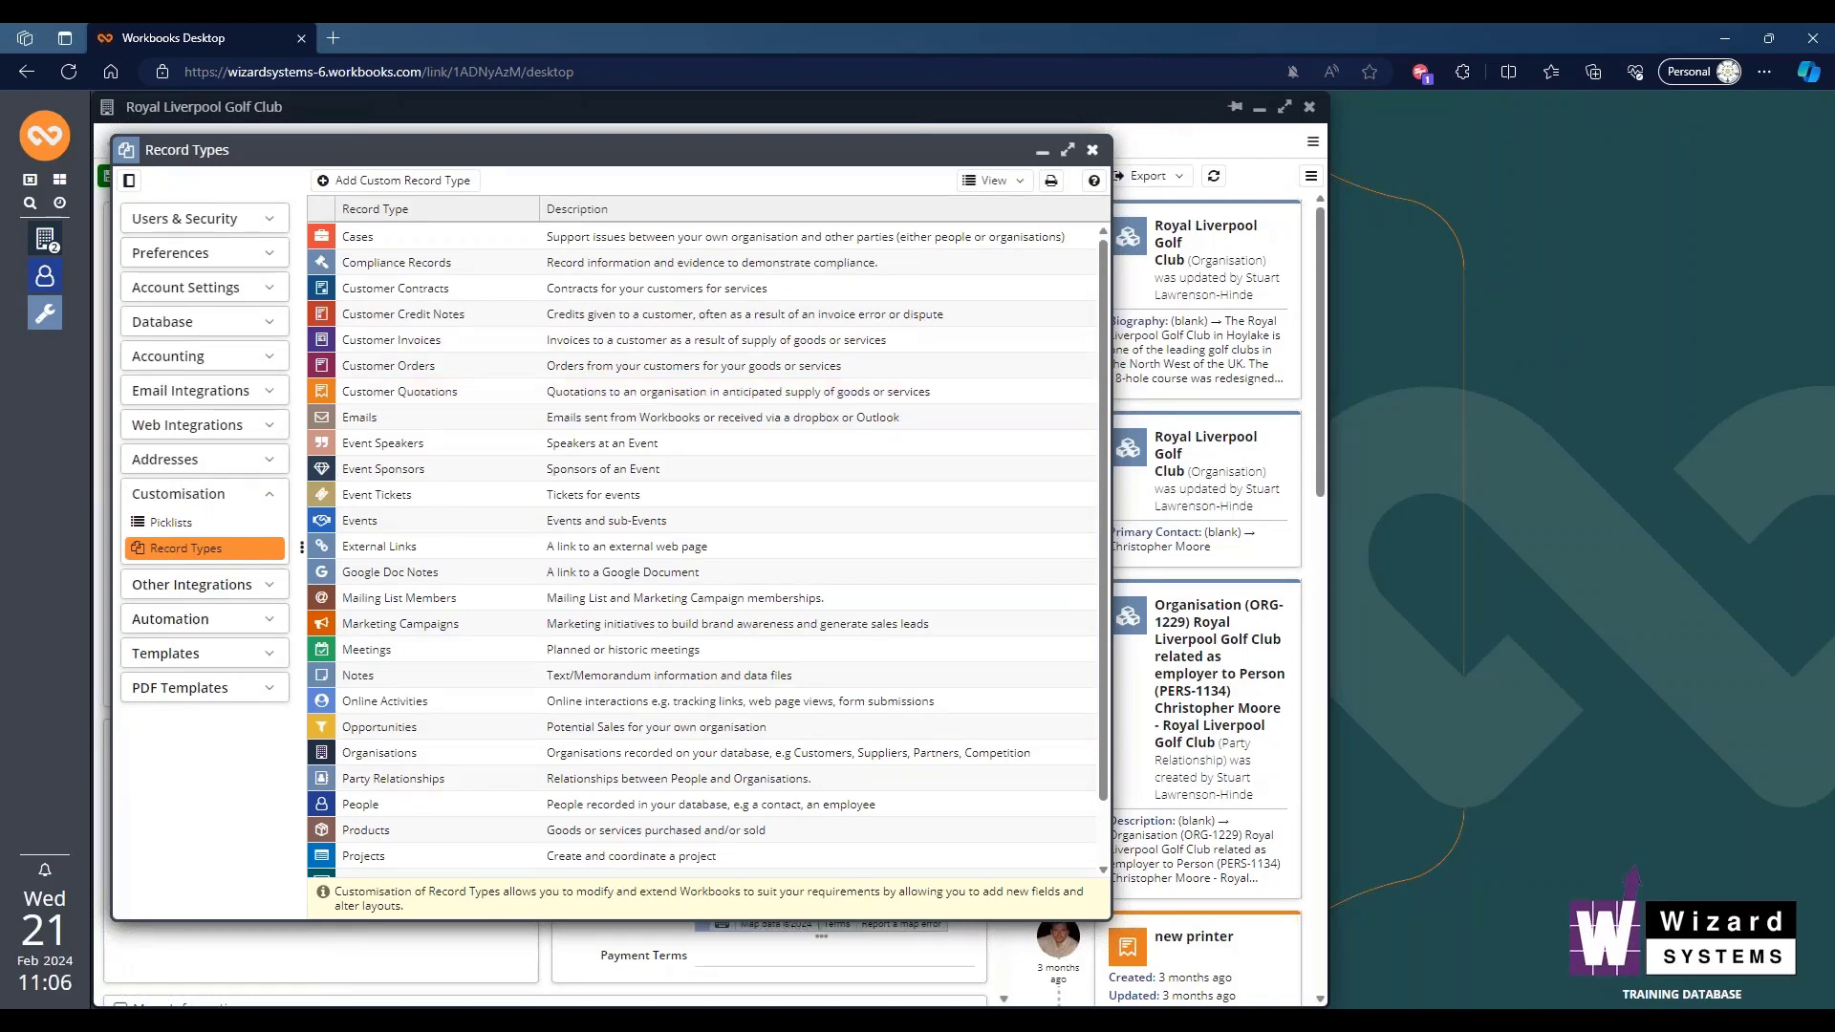
left_click(1092, 151)
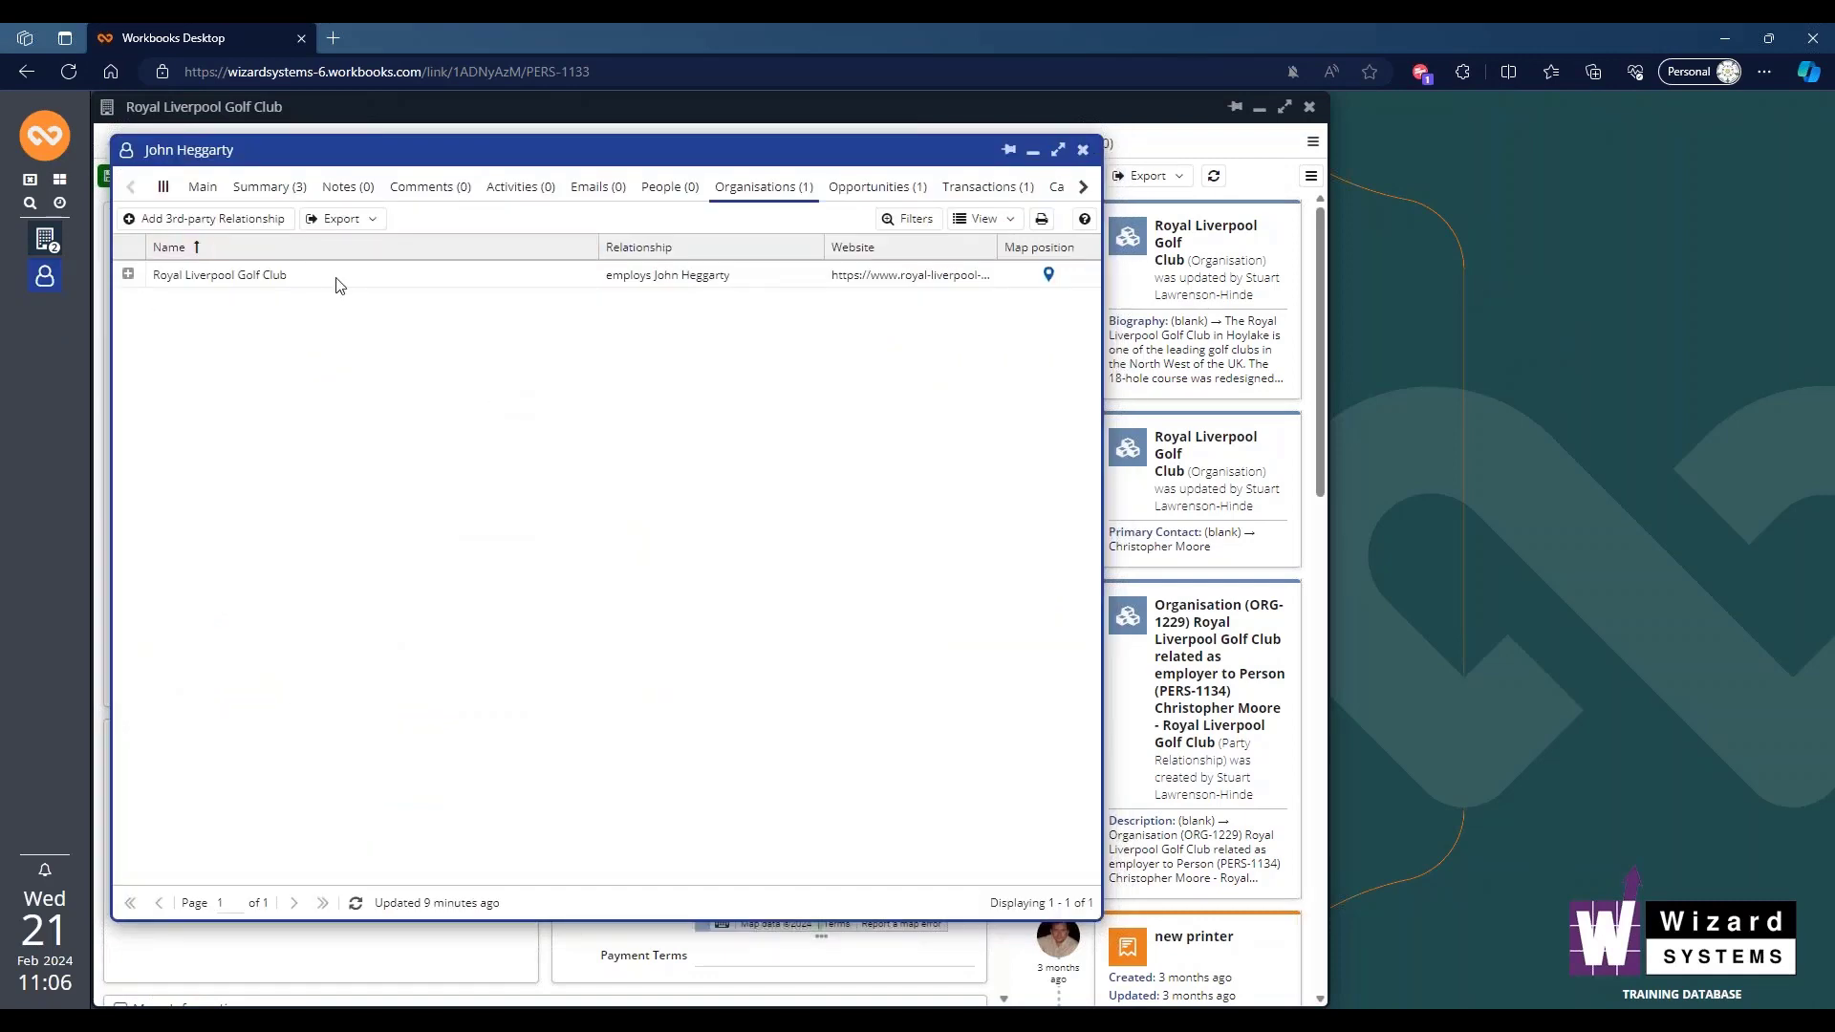
Start a new third-party relationship for the person, using "consults with" and Hoylake Golf Club as the related organisation
left_click(172, 220)
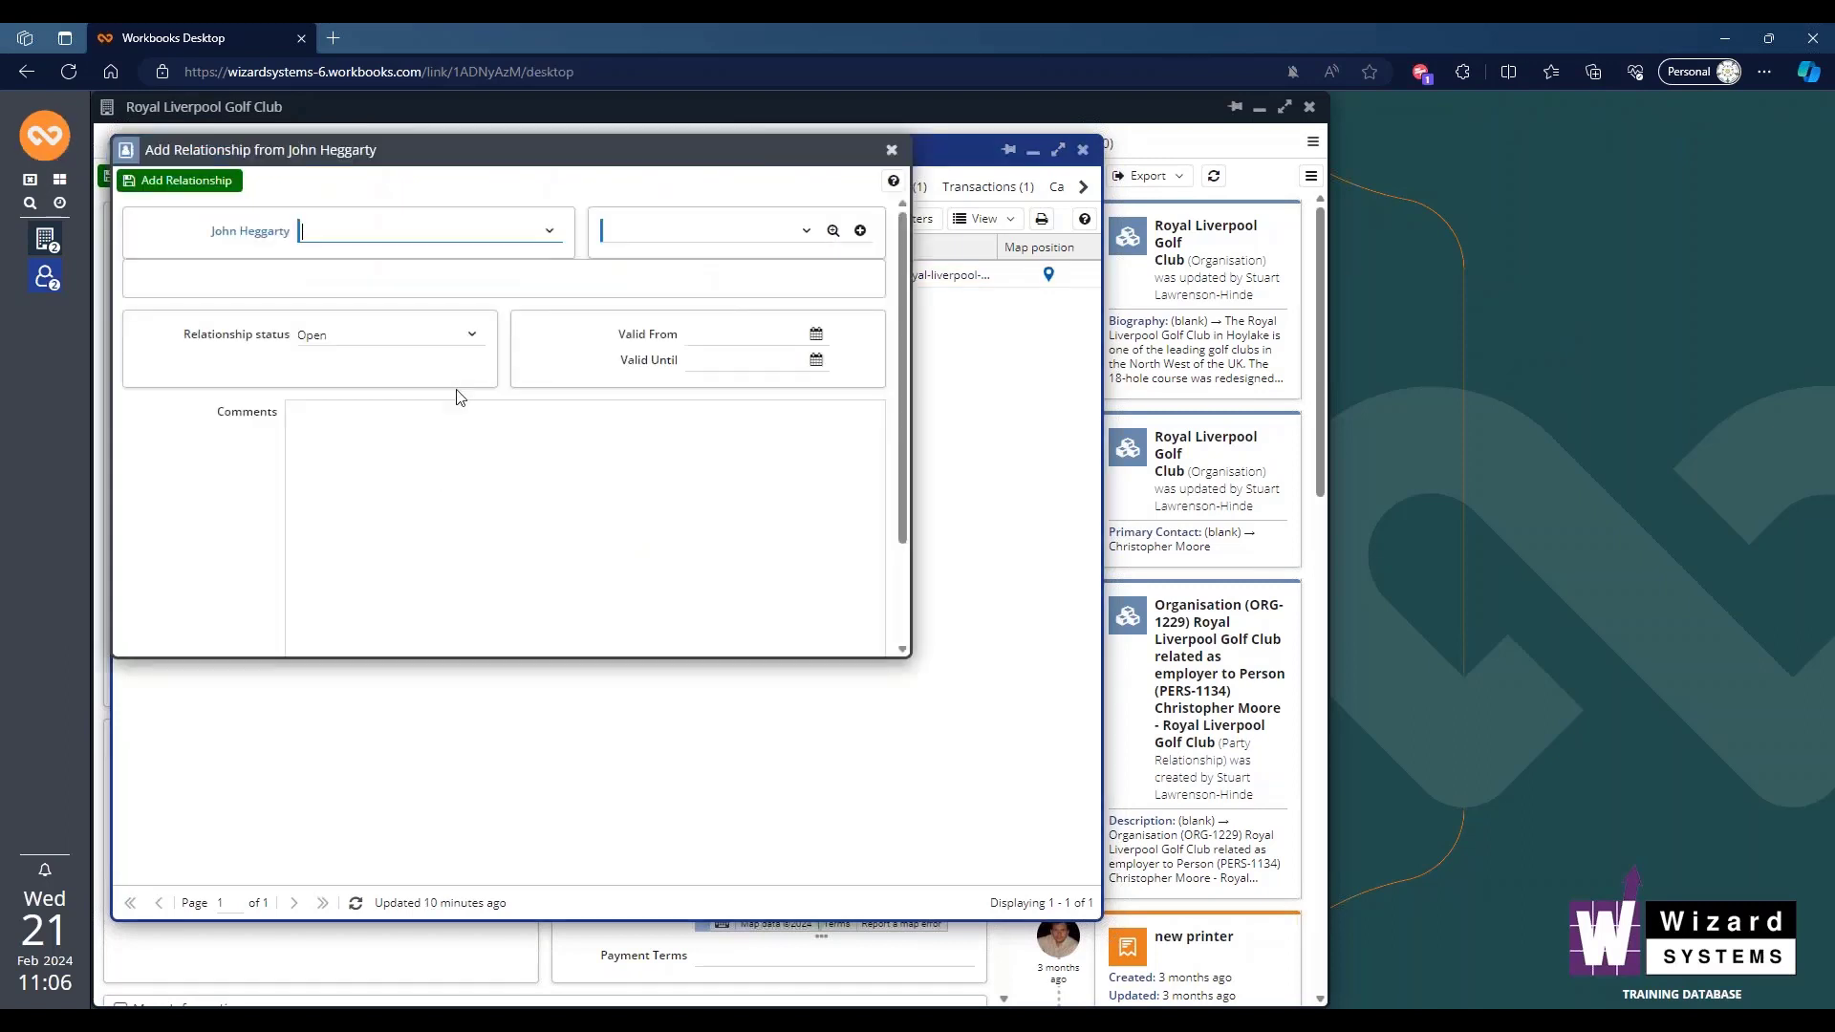
left_click(550, 231)
scroll(556, 353, "down", 1)
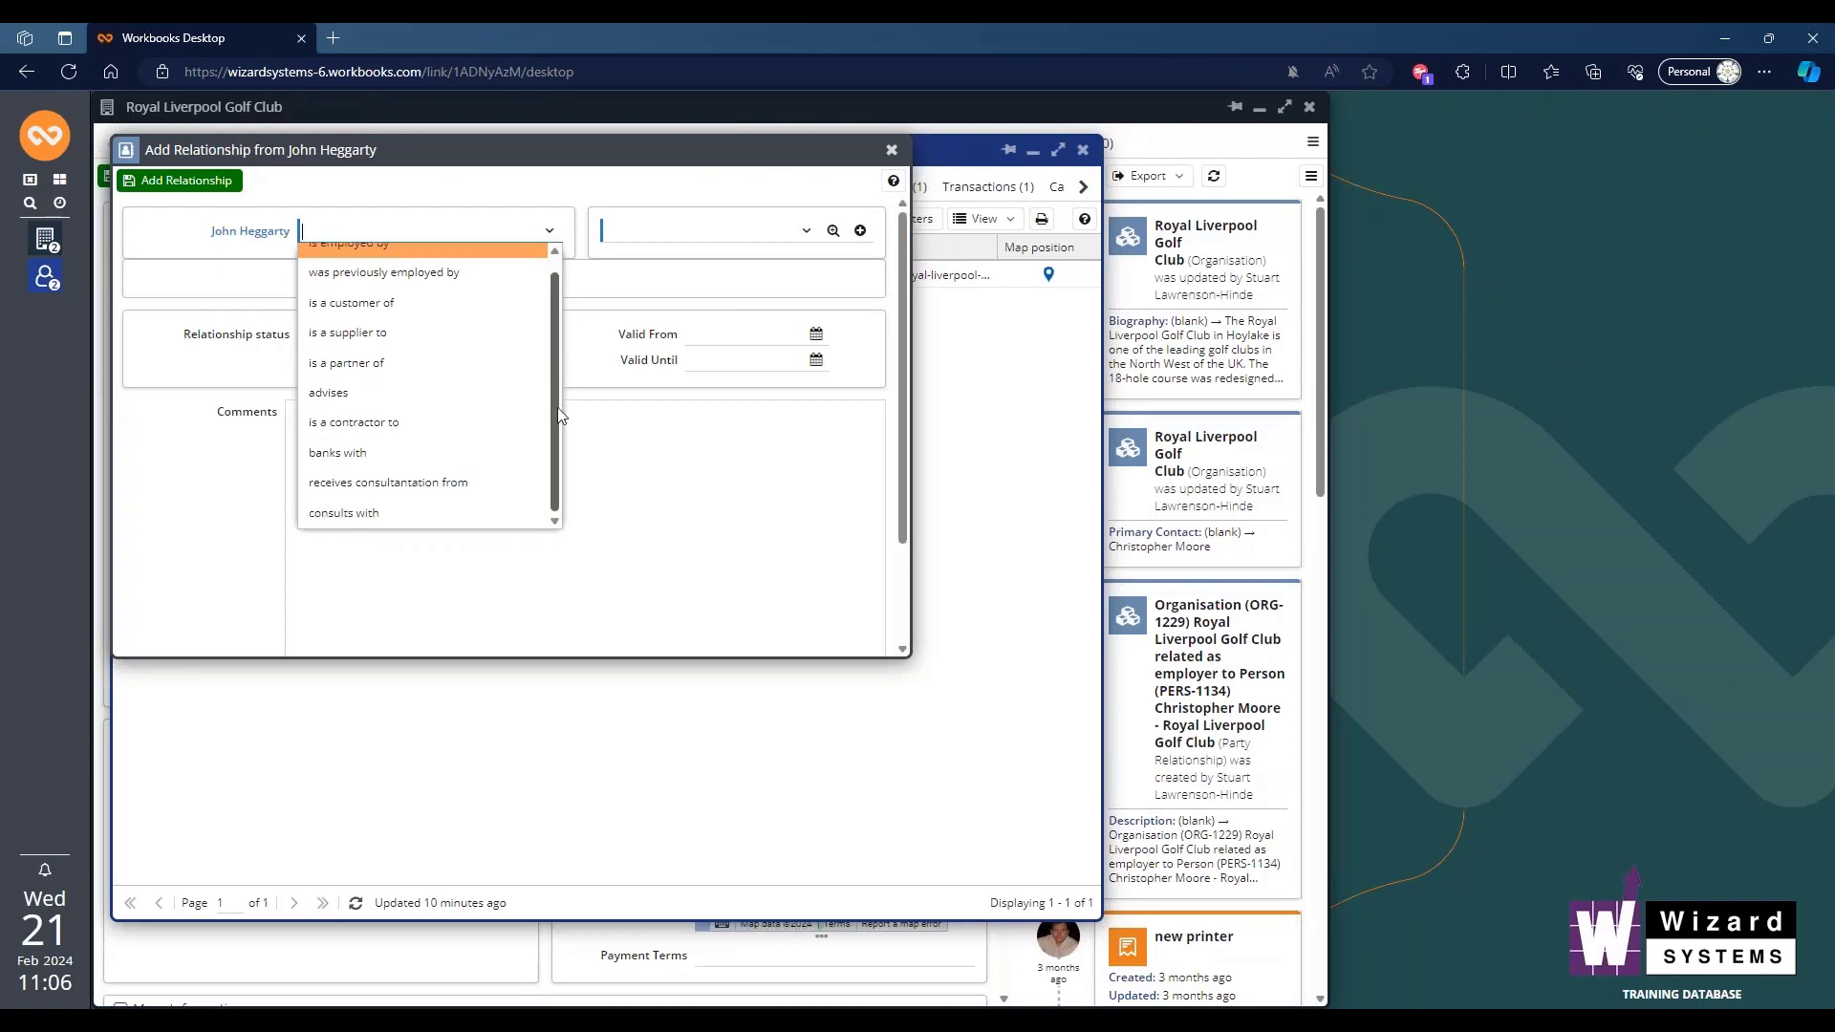
left_click(373, 516)
left_click(682, 231)
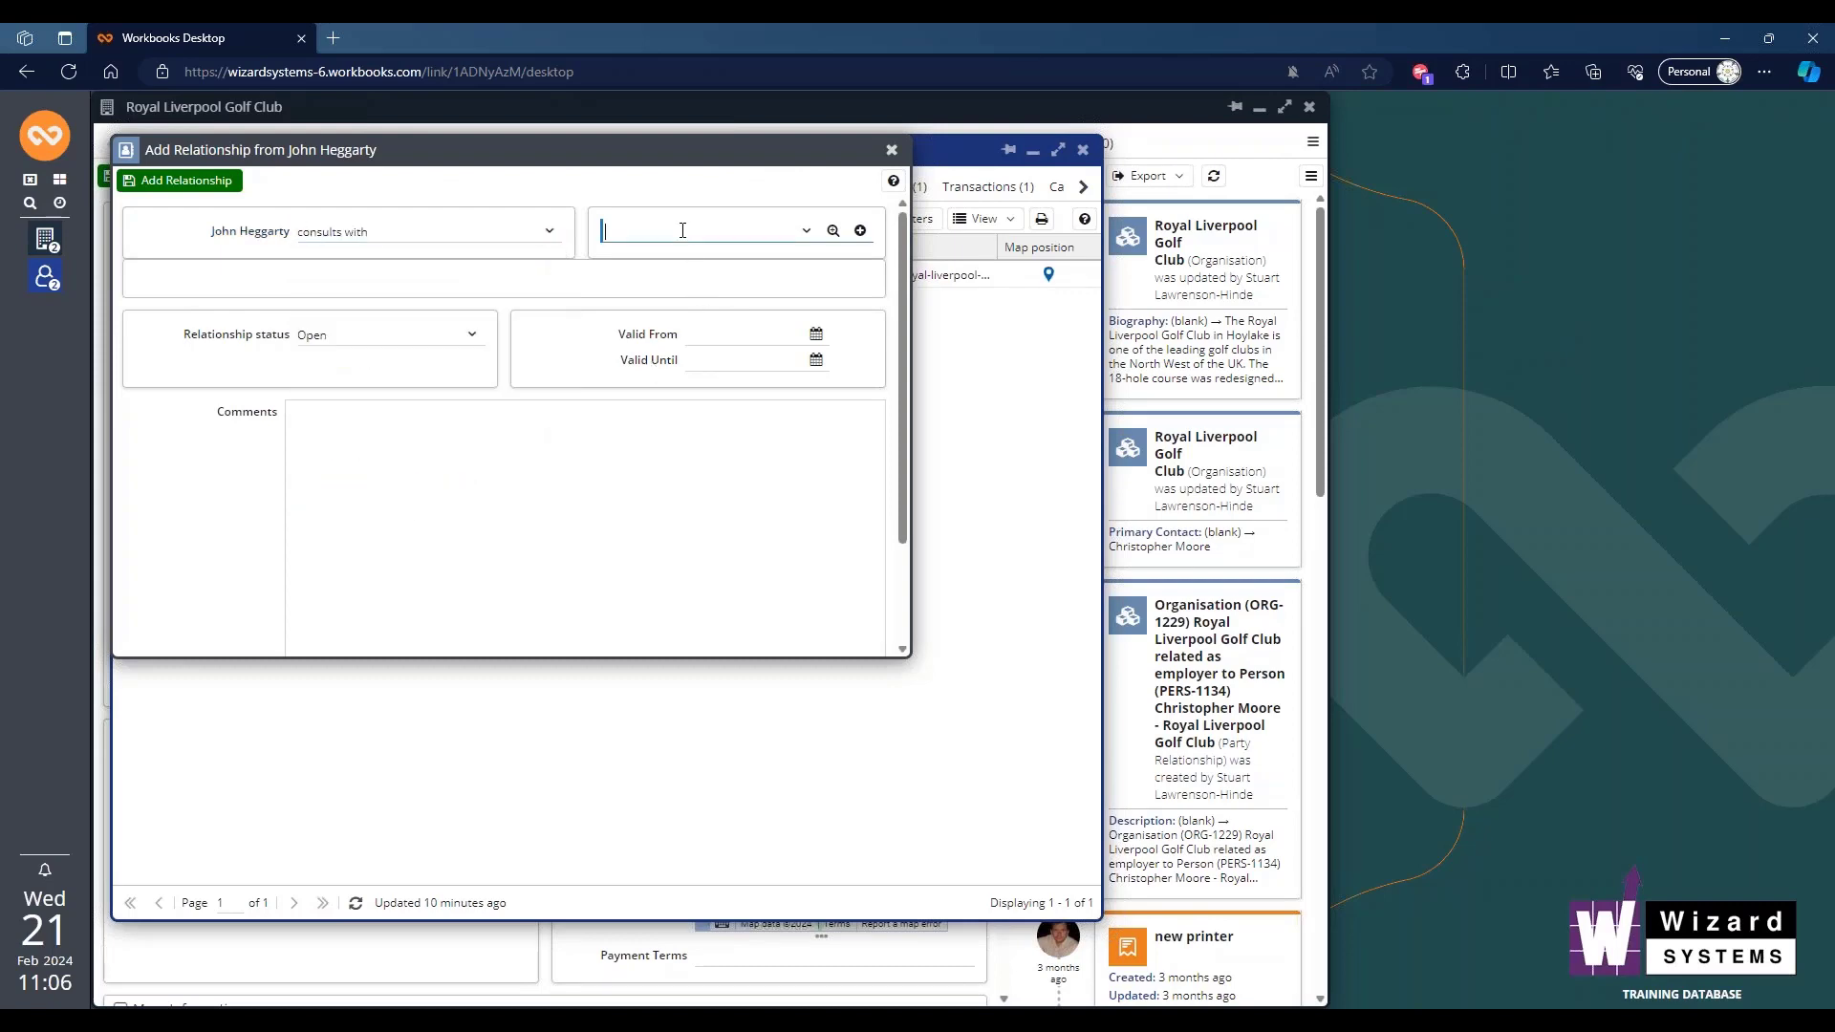
type("Hoylake Golf Club")
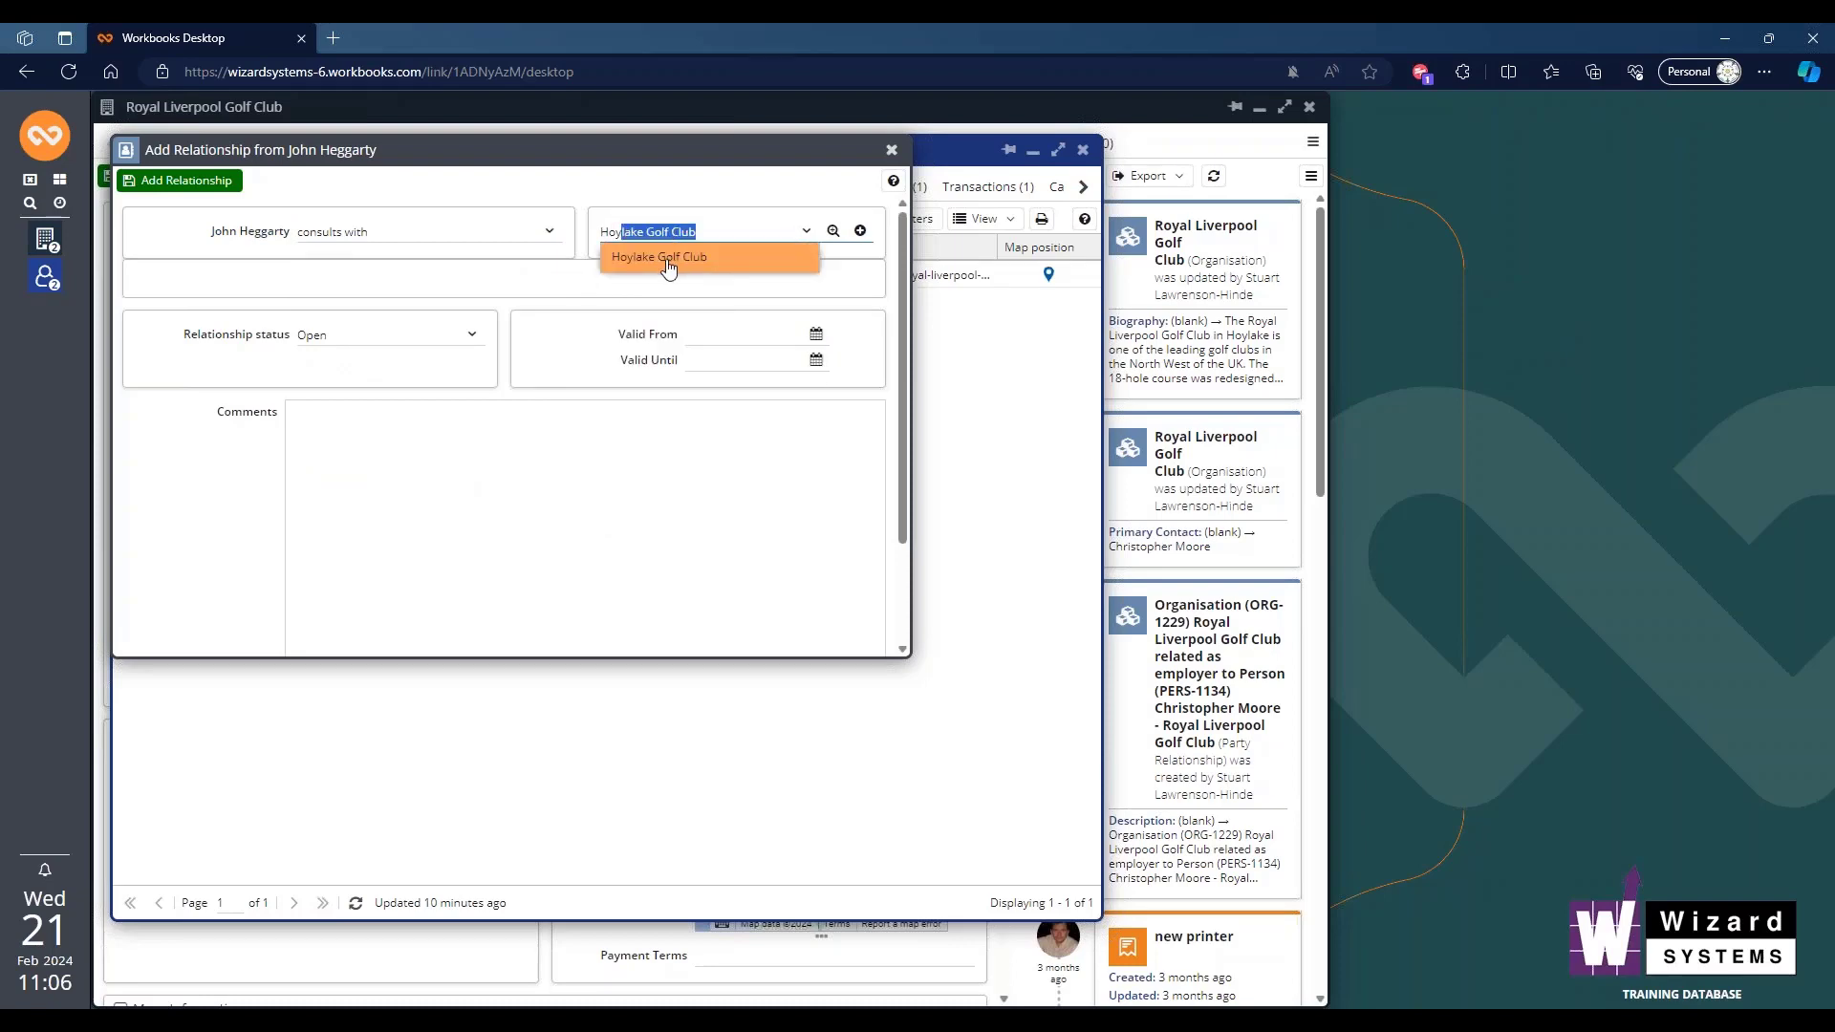
left_click(670, 263)
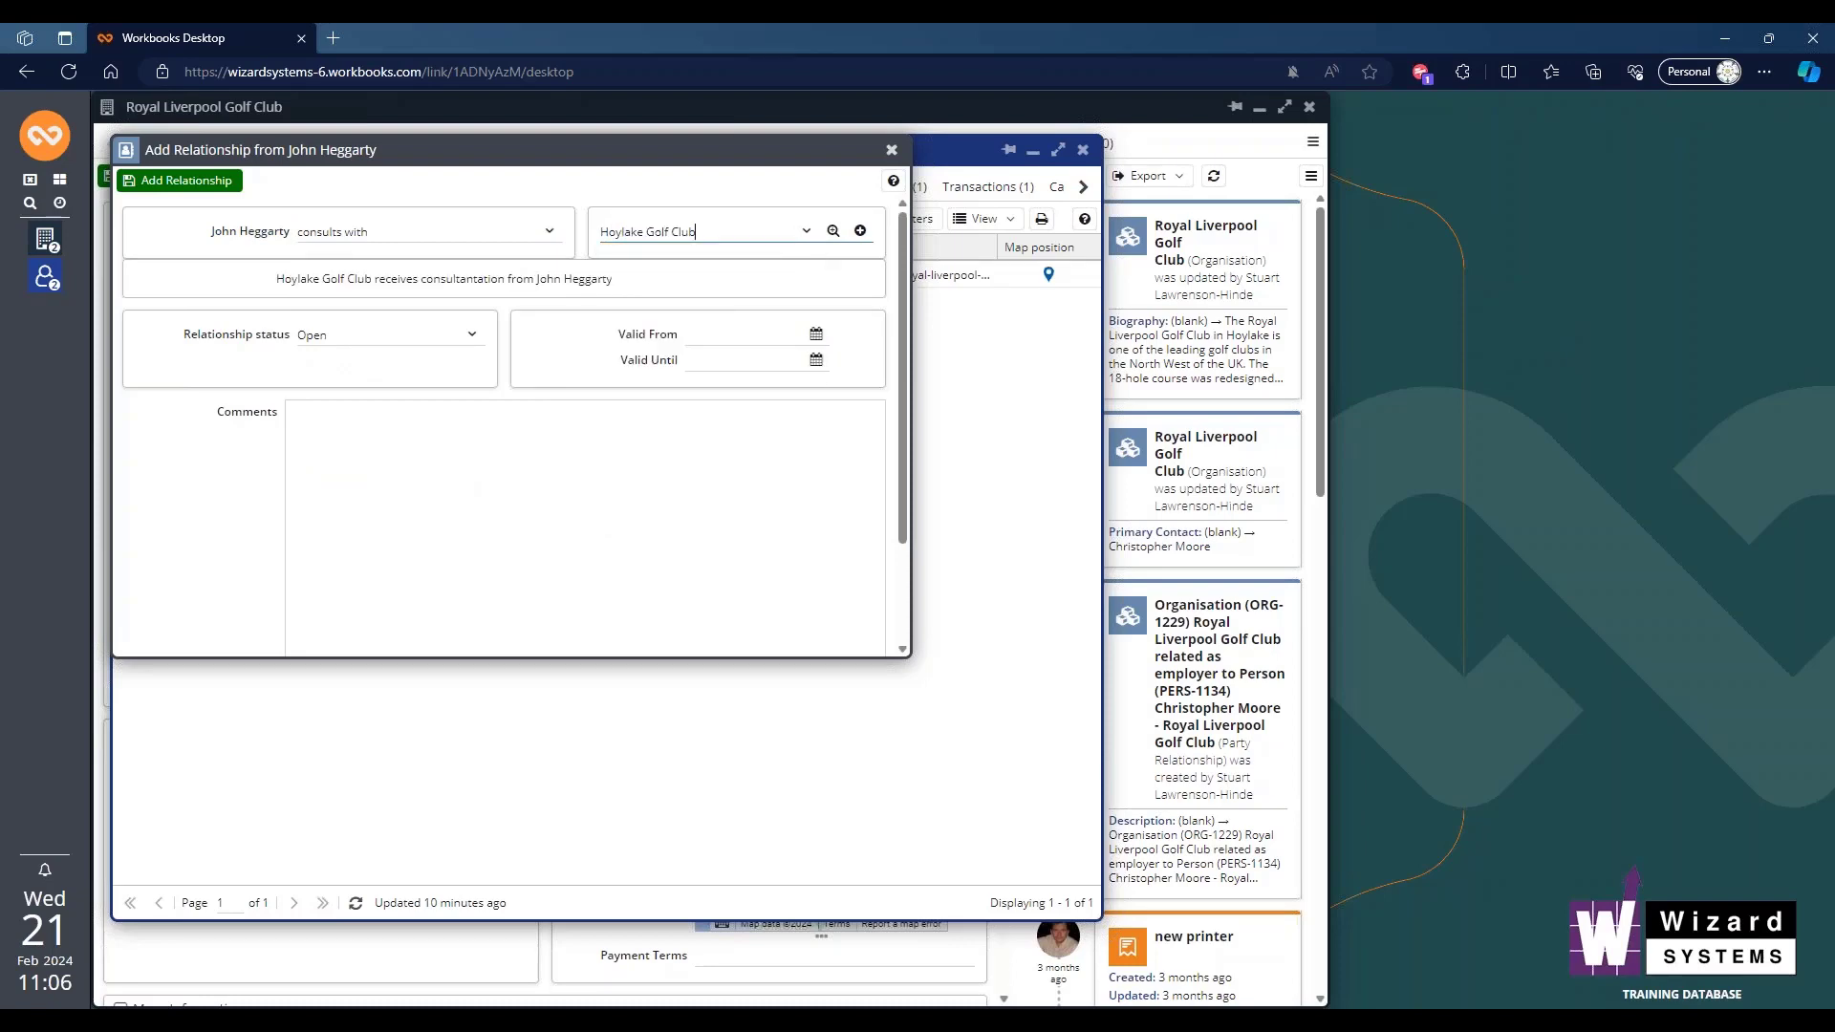
Make the relationship valid until 31/05/2024 and add it to the person's record
left_click(816, 367)
left_click(965, 393)
left_click(964, 394)
left_click(964, 394)
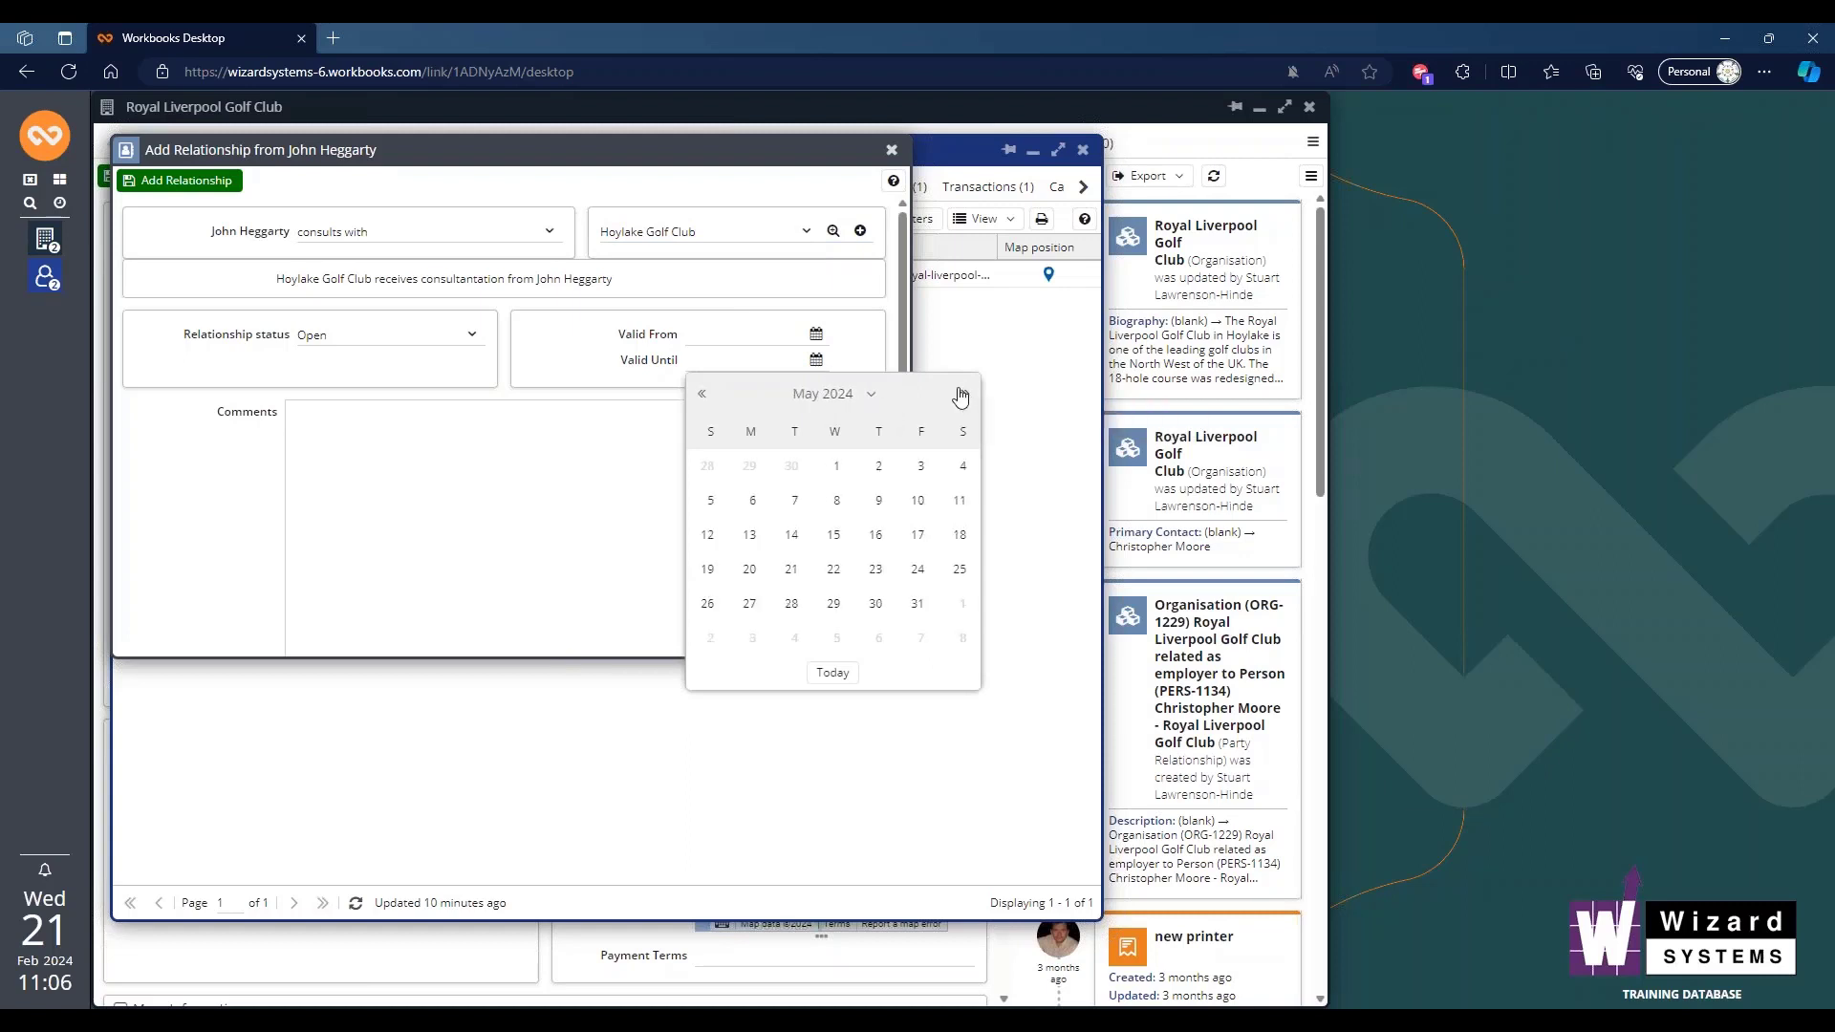
left_click(918, 603)
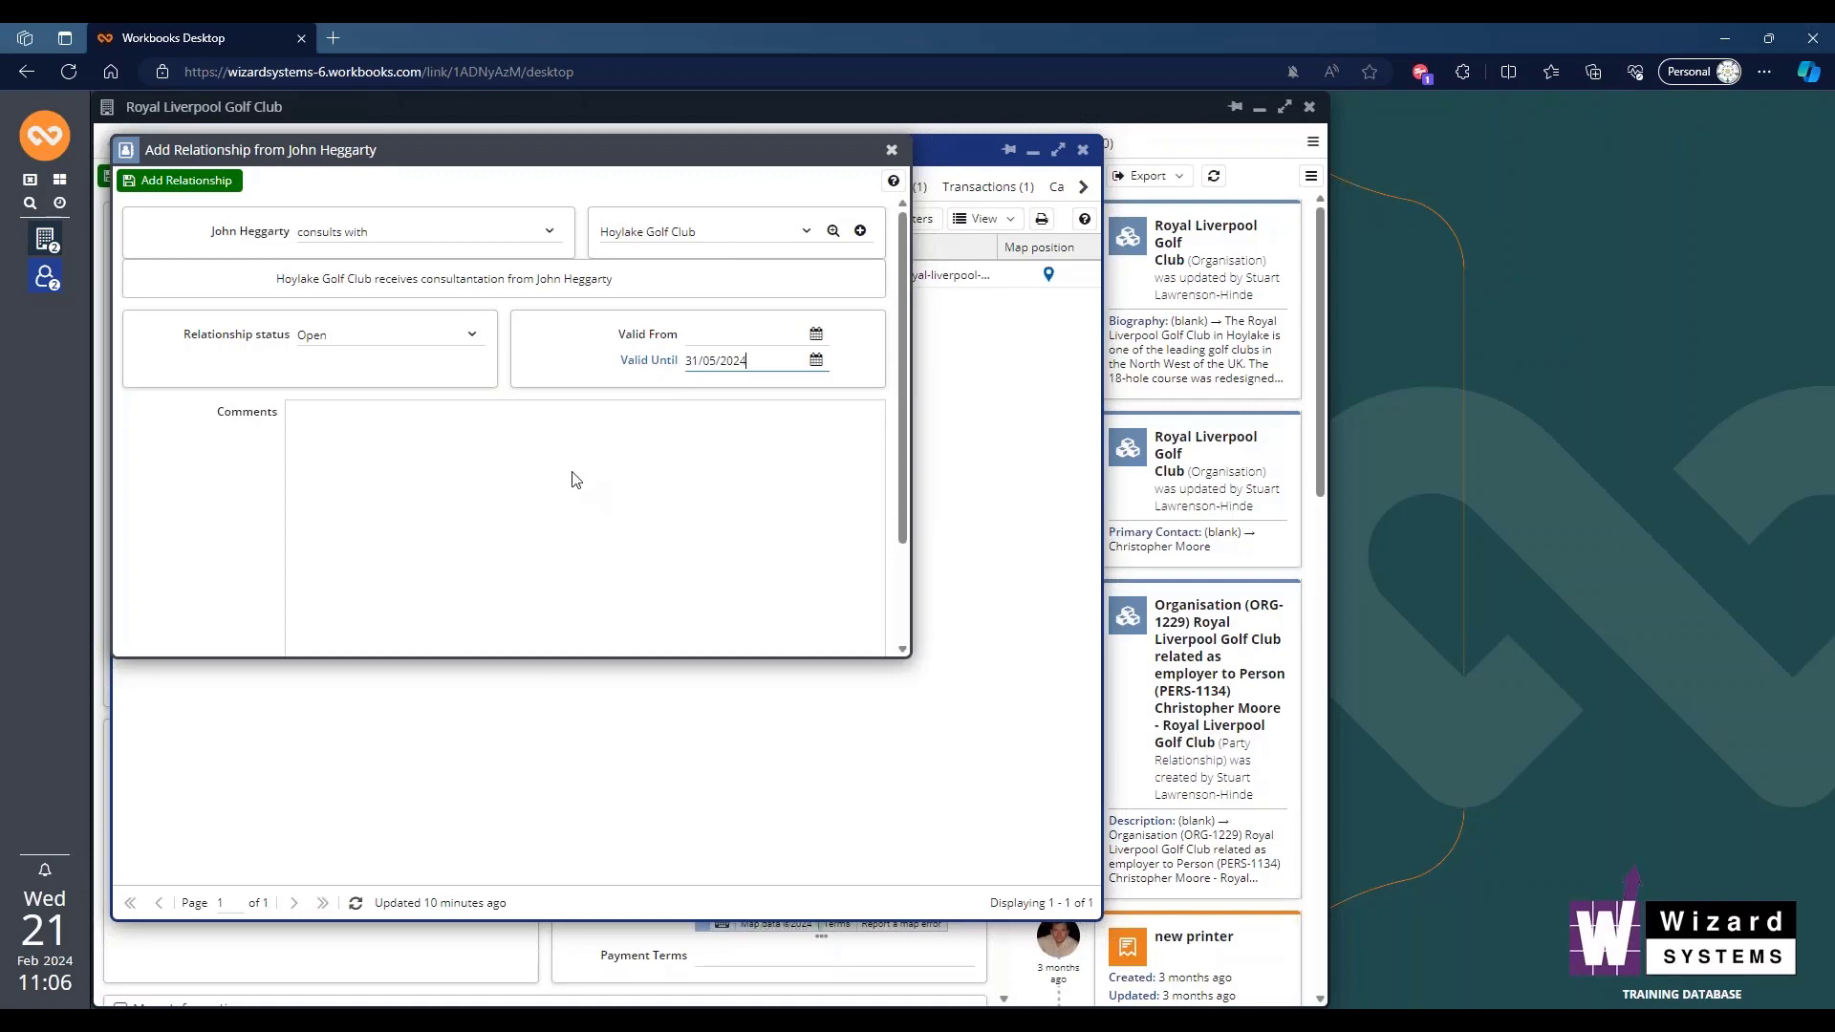
left_click(177, 181)
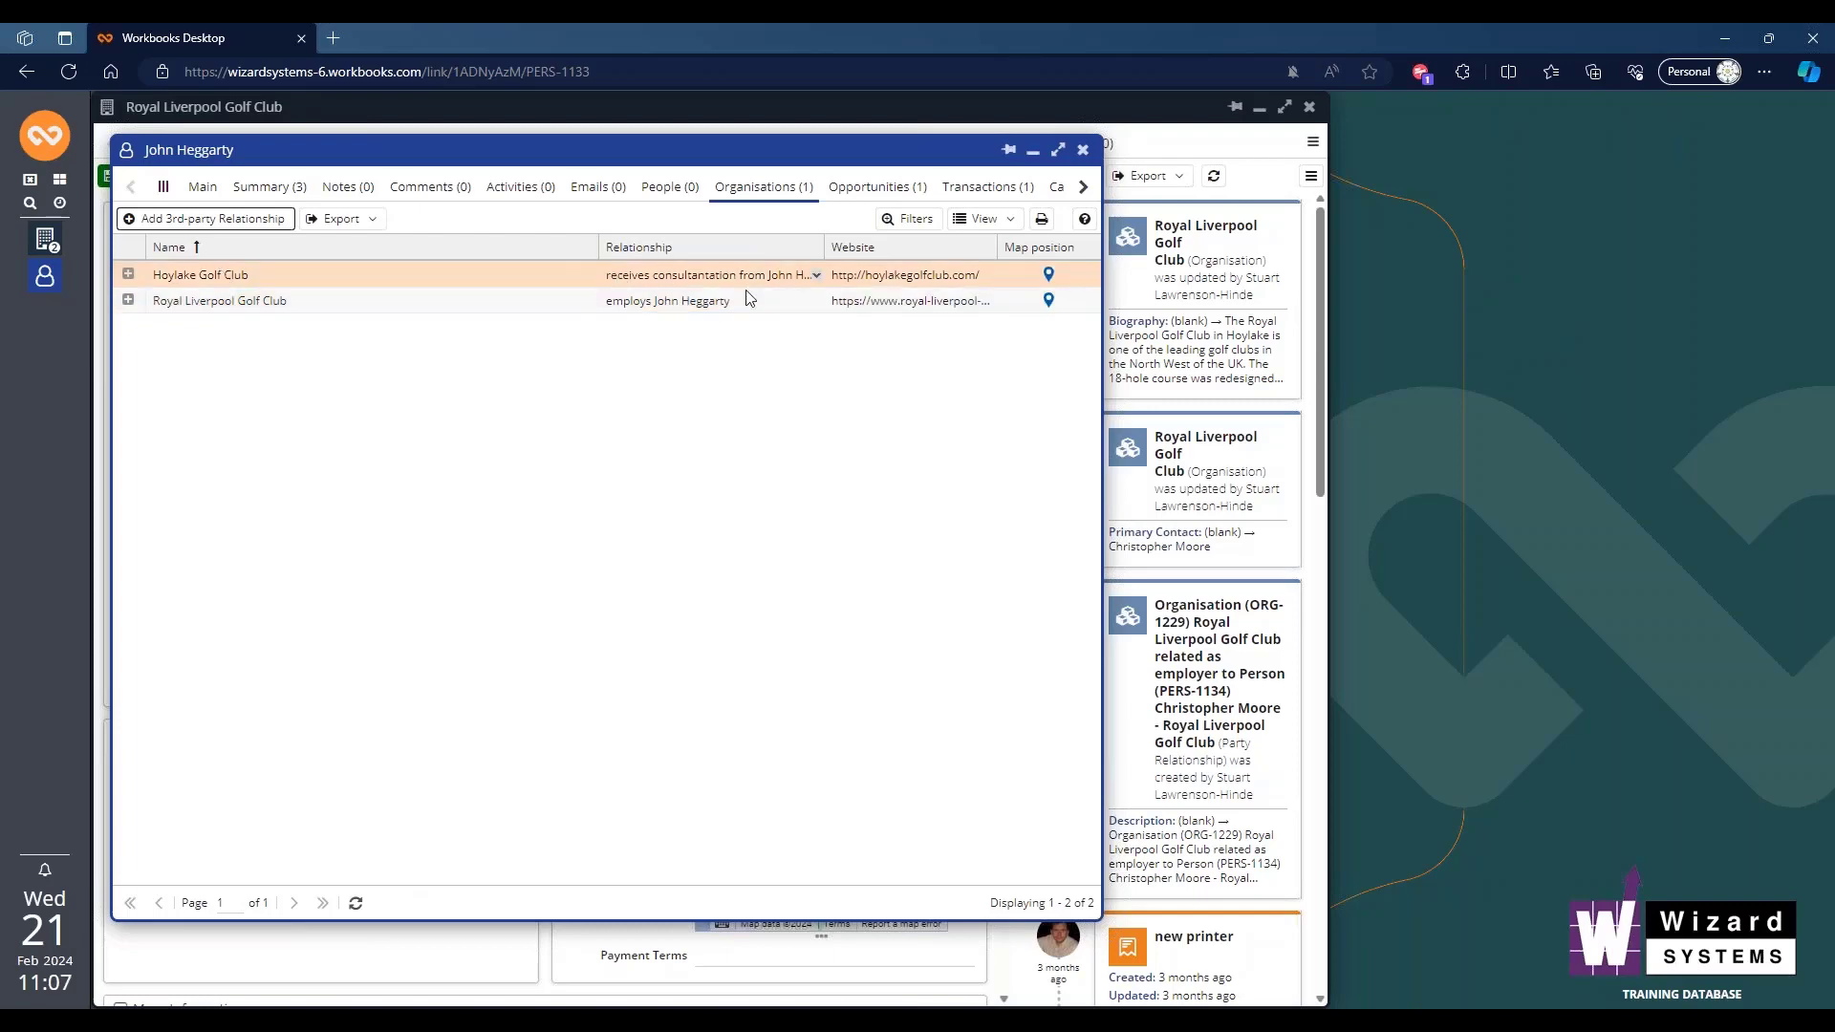
Save and close the person record, and check the organisations and people related to Royal Liverpool Golf Club
left_click(202, 186)
left_click(175, 220)
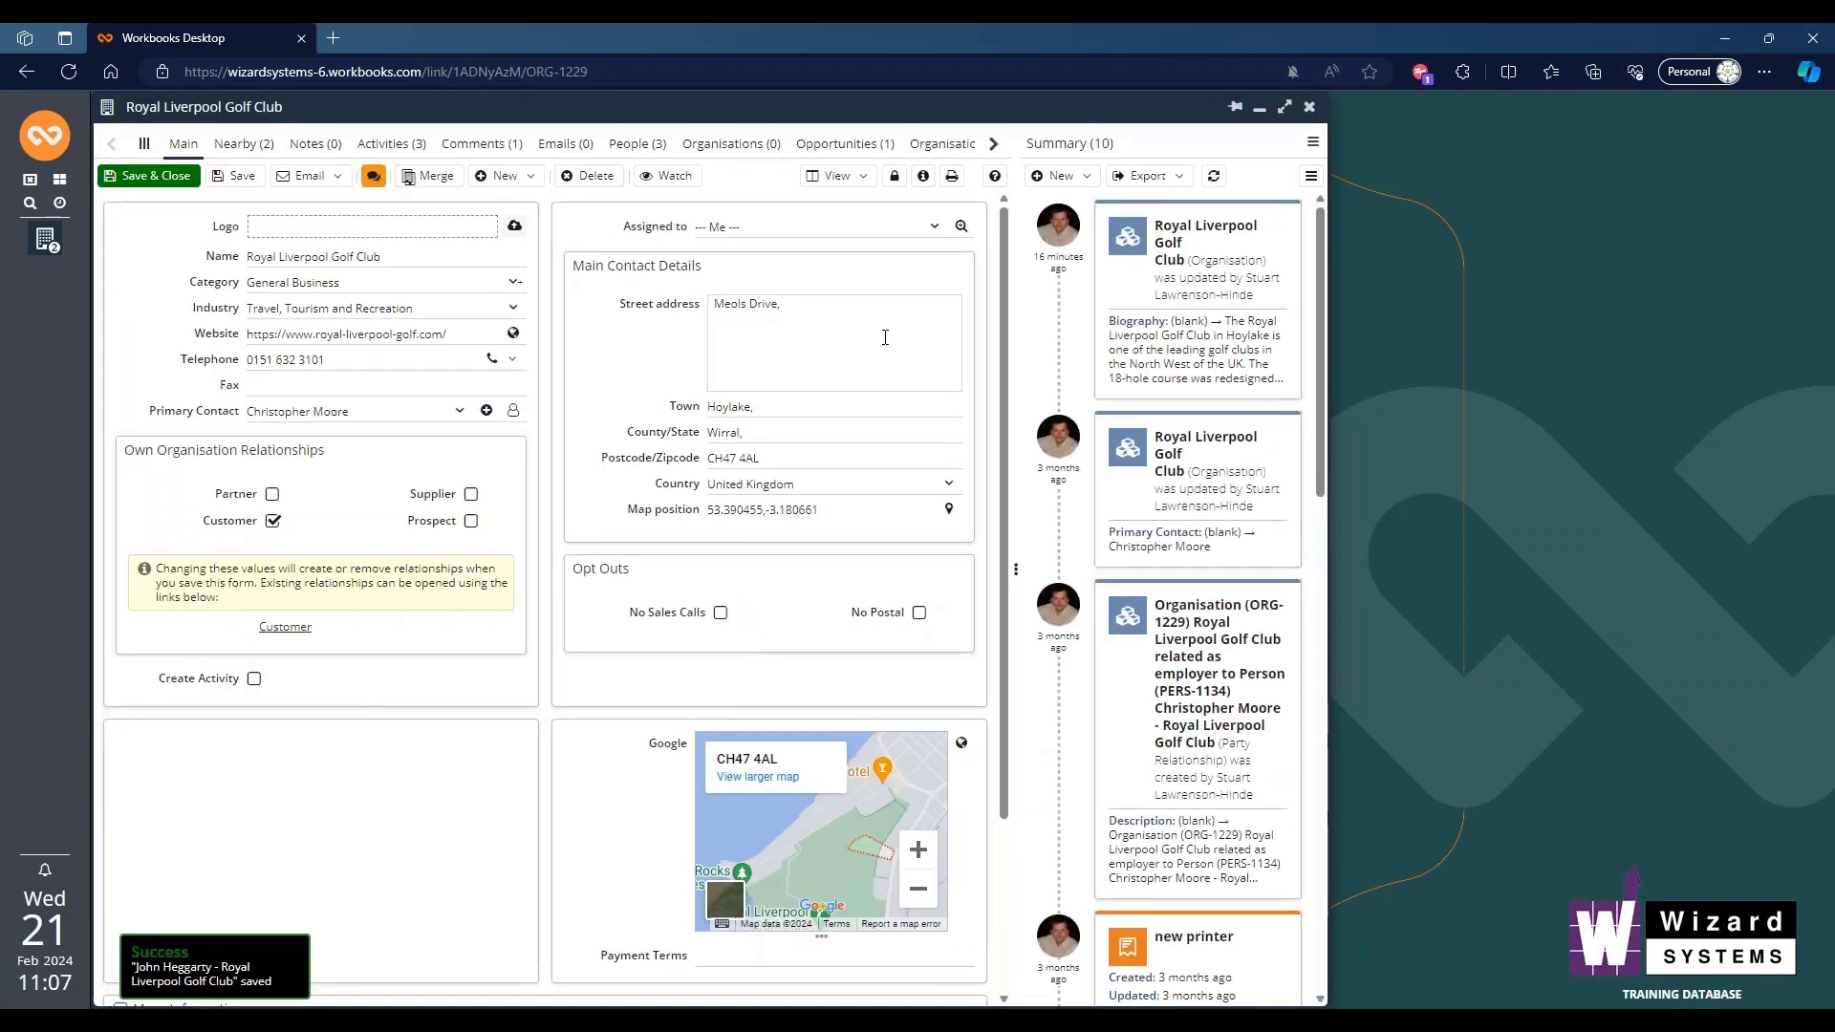
left_click(732, 144)
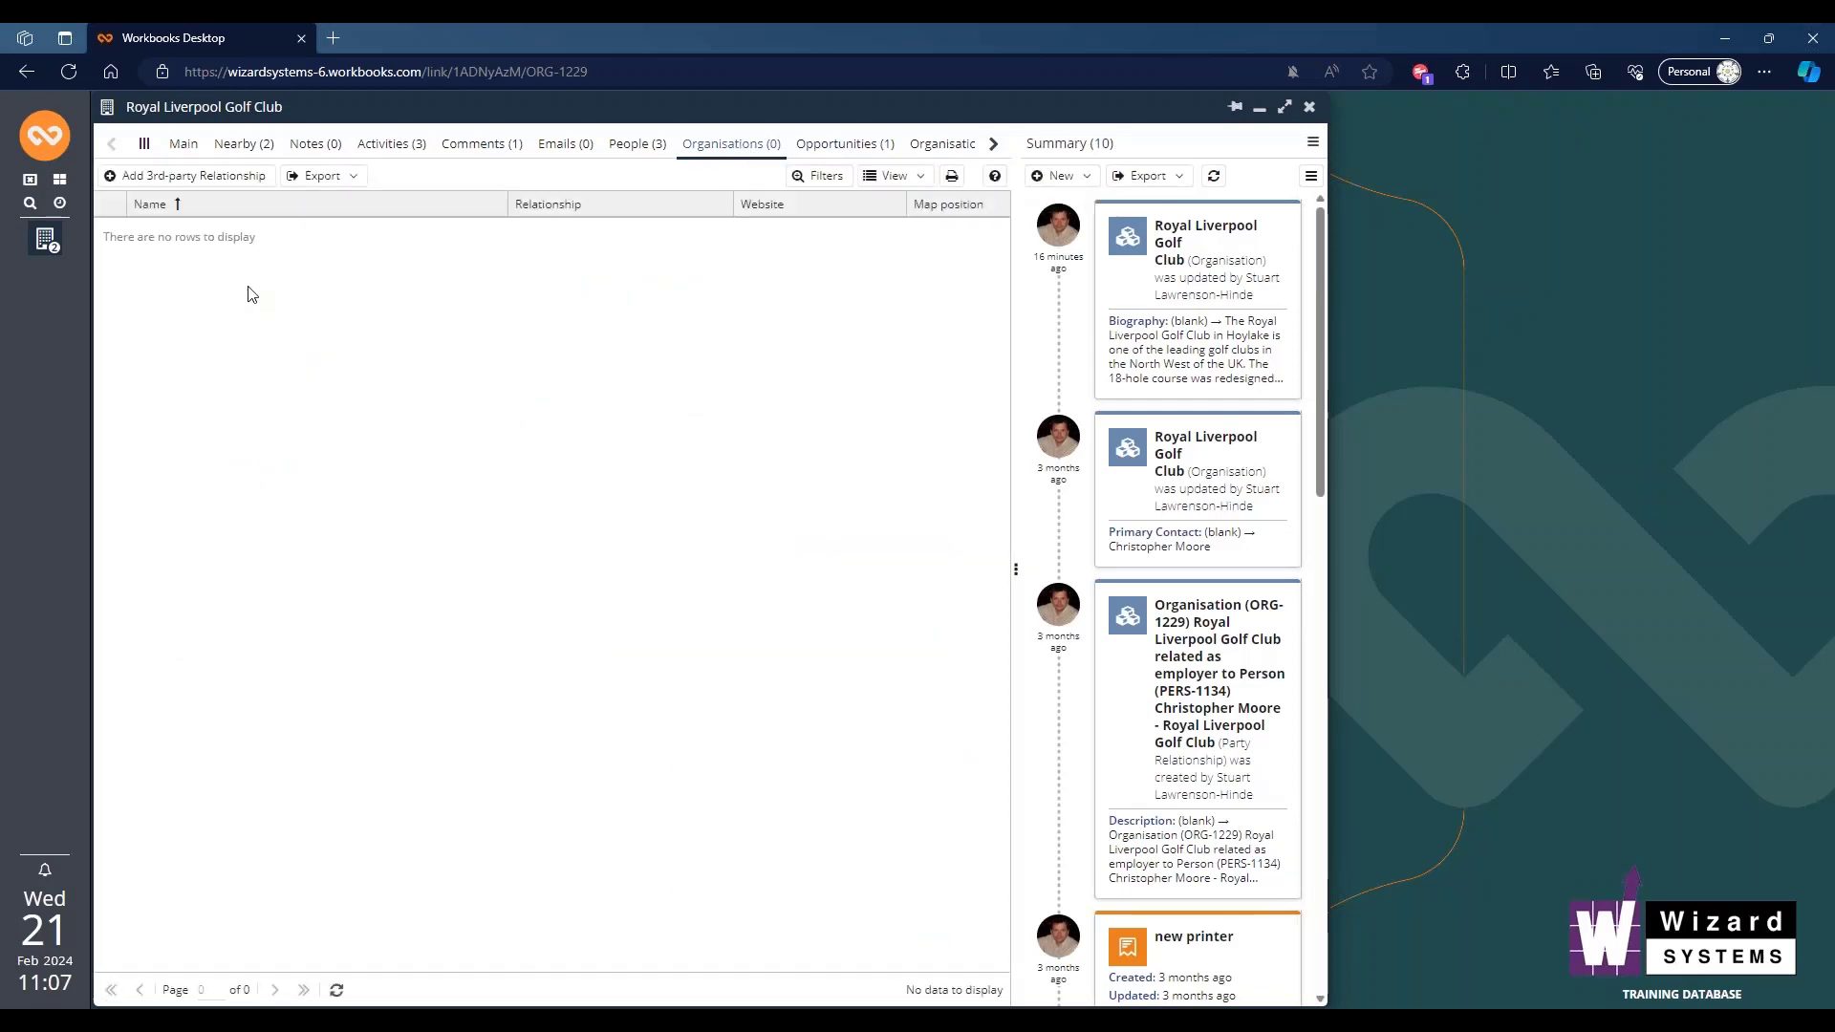
left_click(637, 143)
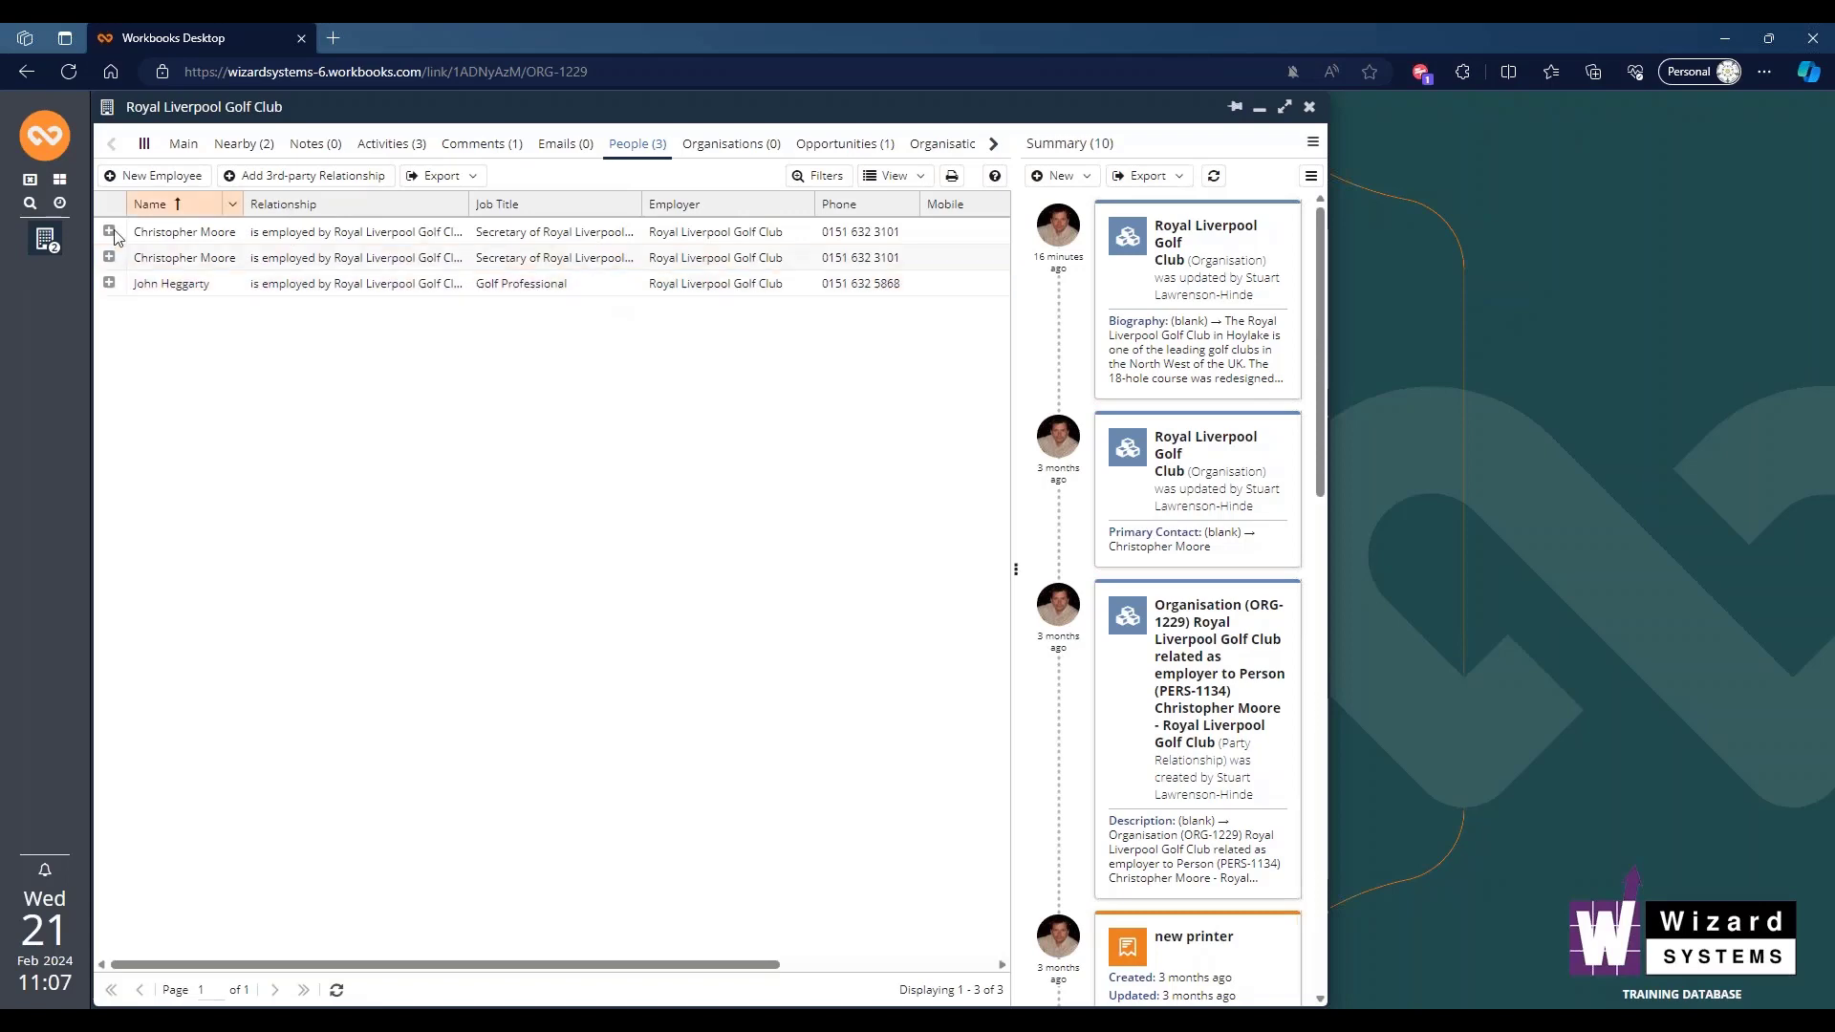
Bring up the Hoylake Golf Club record beside the Royal Liverpool record, widen it, and show its related people
left_click(47, 241)
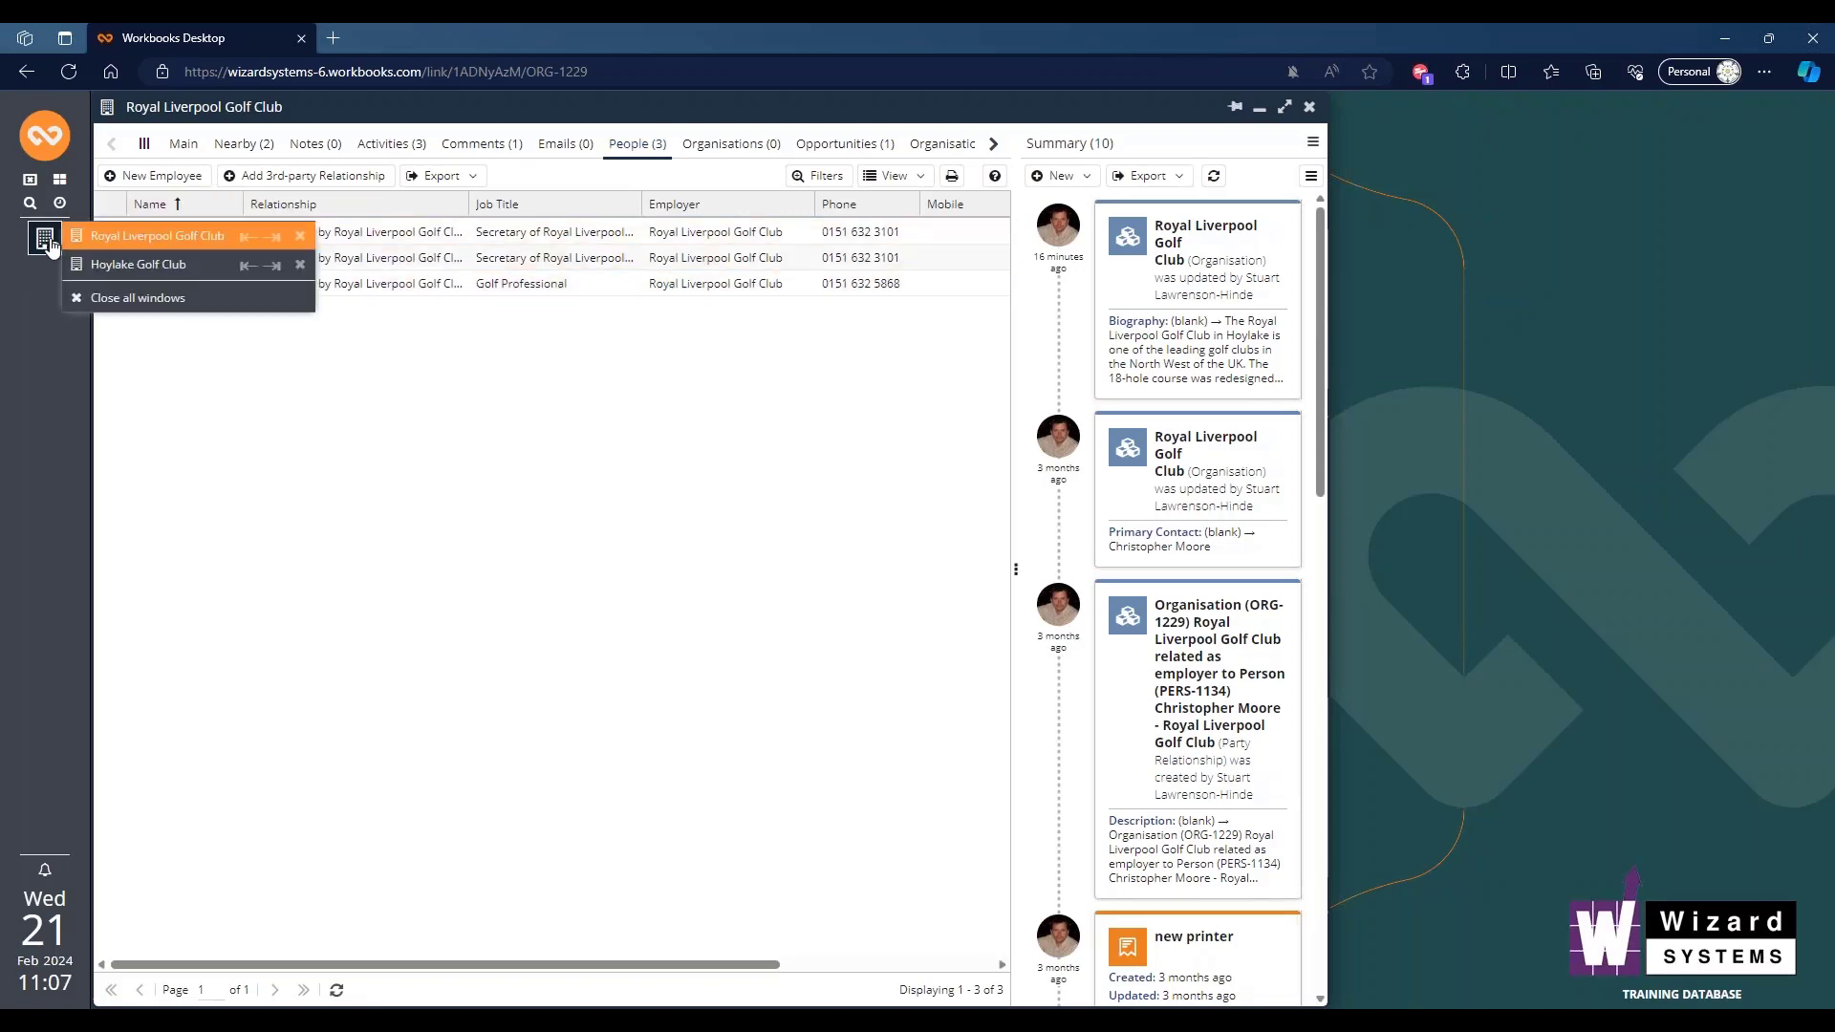
left_click(138, 264)
left_click_drag(1244, 105, 778, 106)
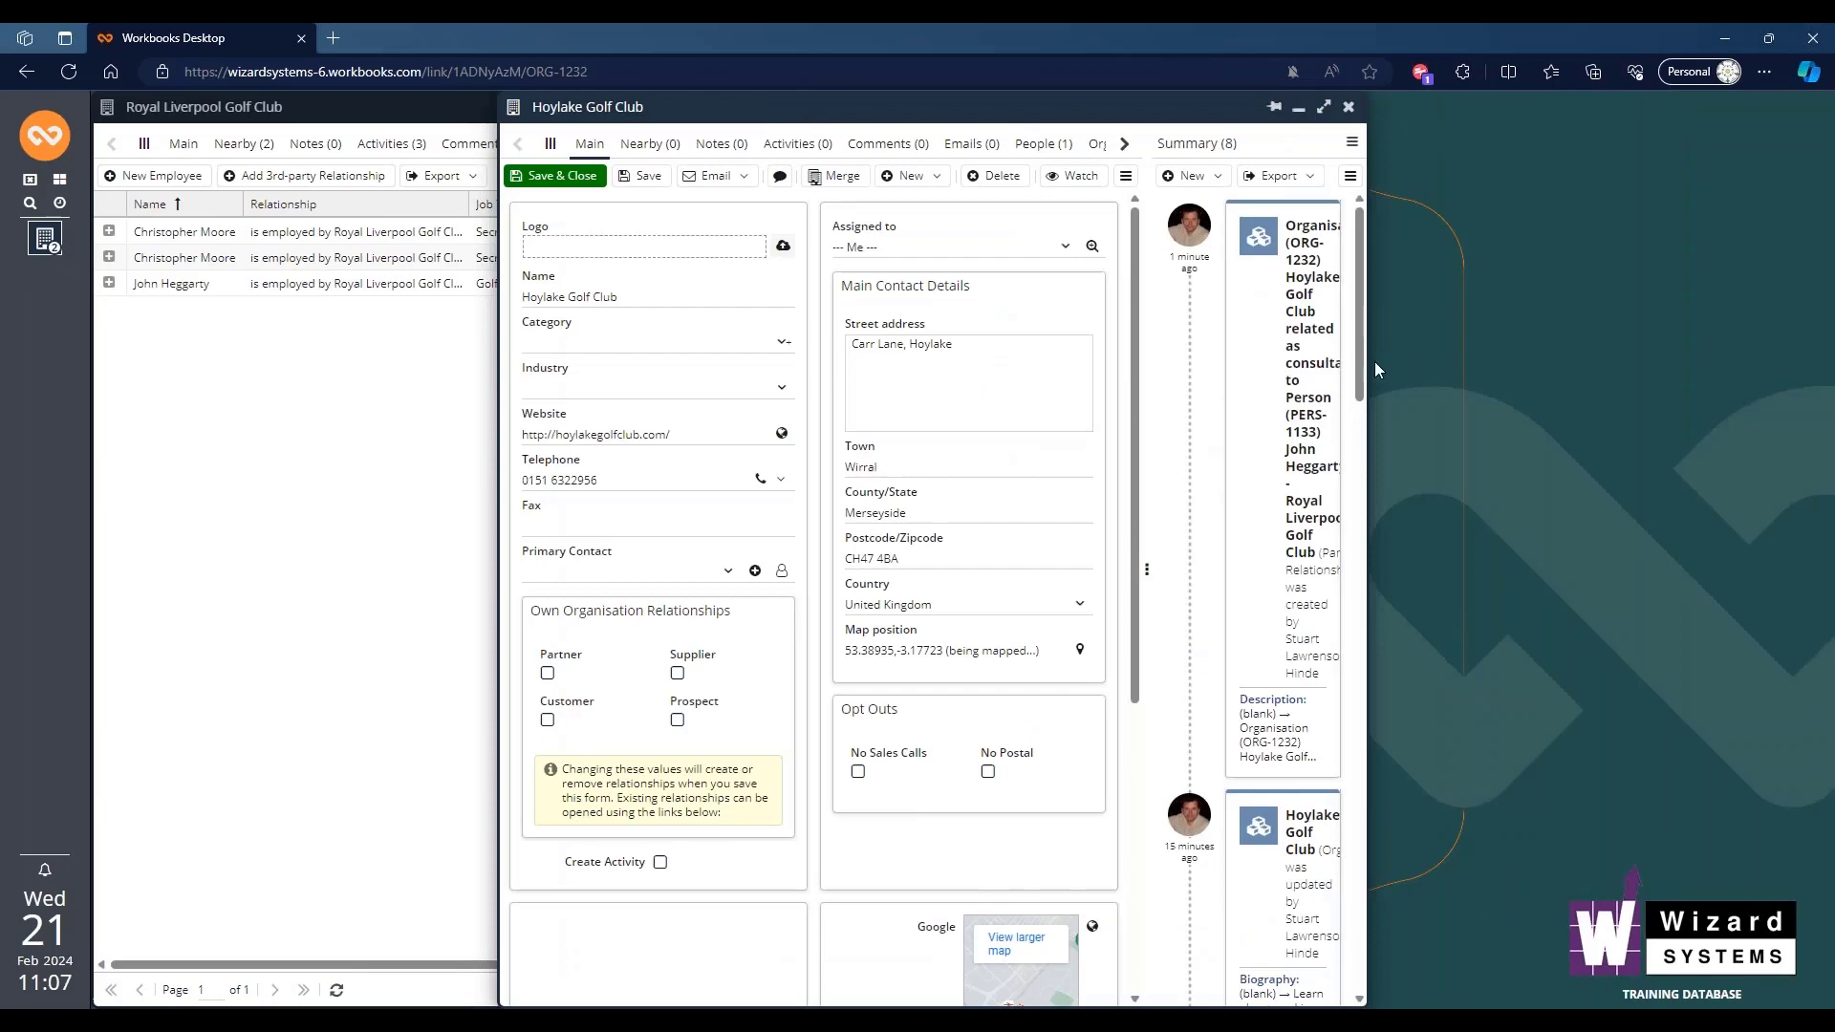
left_click_drag(1367, 367, 1569, 358)
left_click(1022, 153)
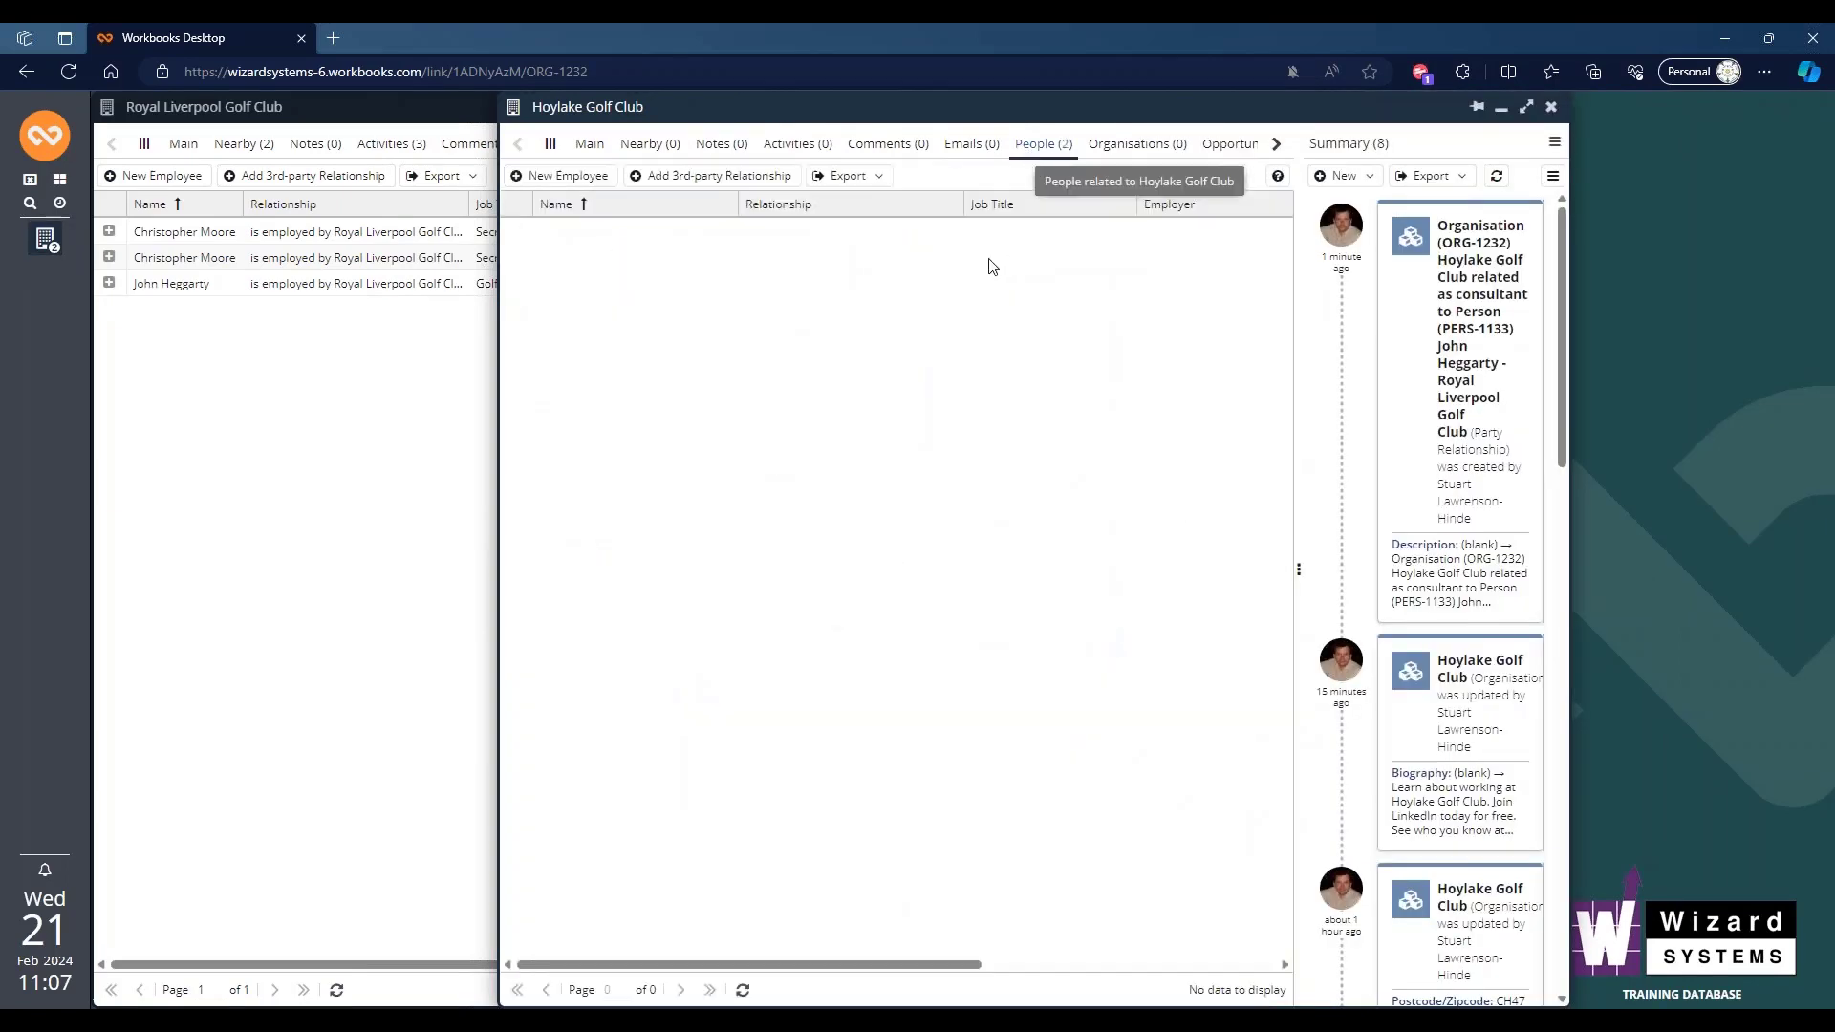